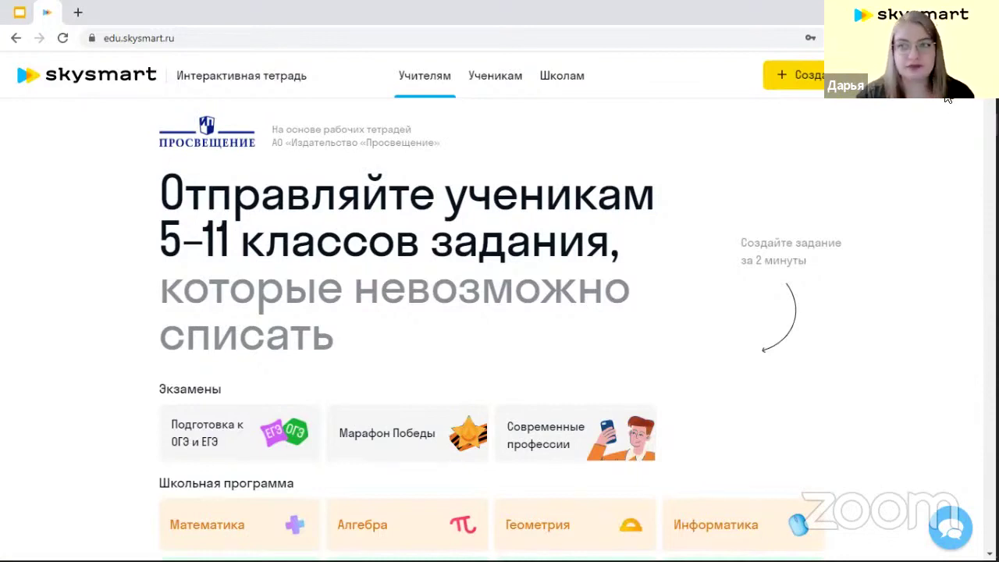
Step: View the teacher registration form, return to the teacher login, and sign in with the saved credentials
click(913, 75)
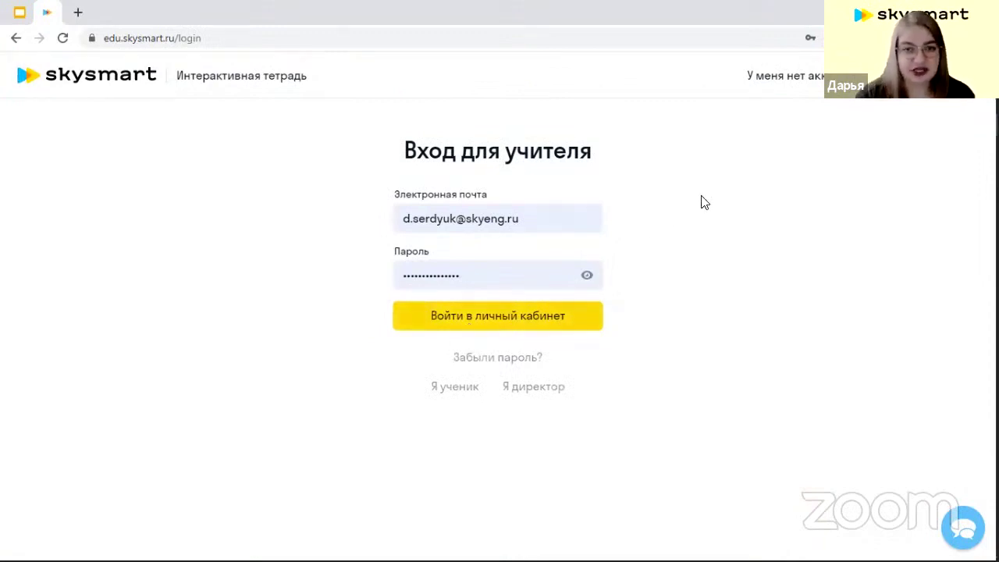
click(831, 76)
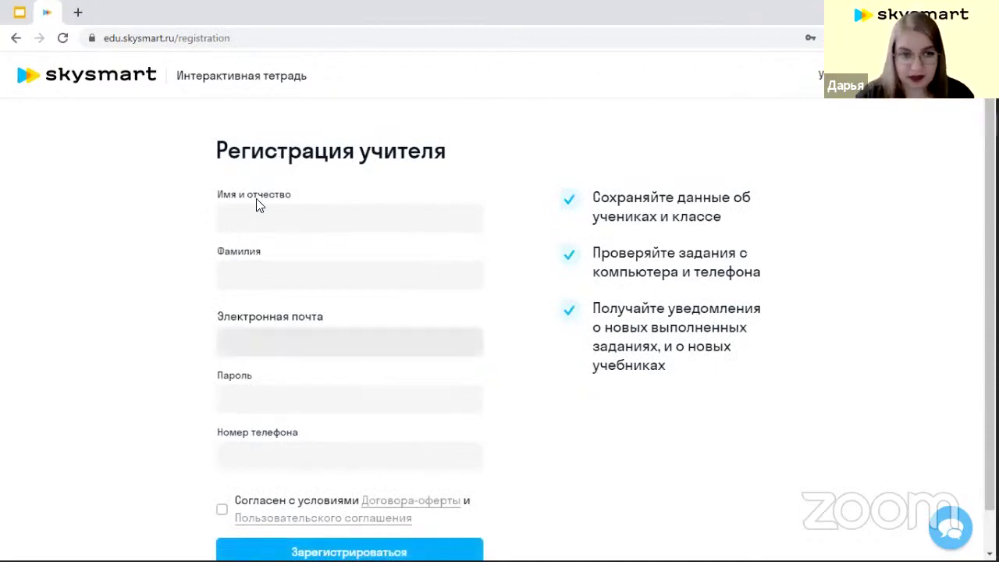
click(829, 141)
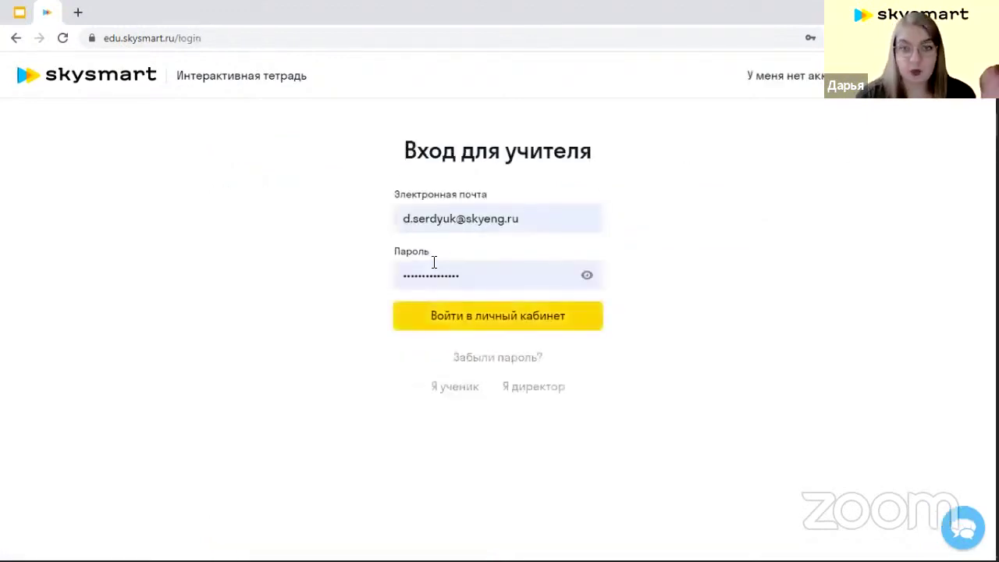
click(427, 326)
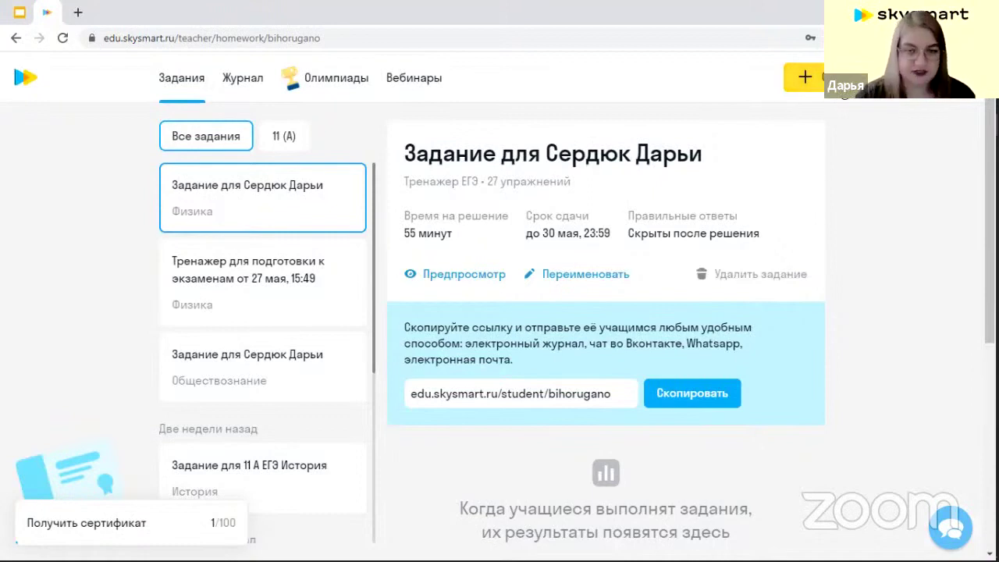
Step: Start a new assignment and browse the «Химия» workbooks for grade 9 in the «Школьная программа» category
click(843, 87)
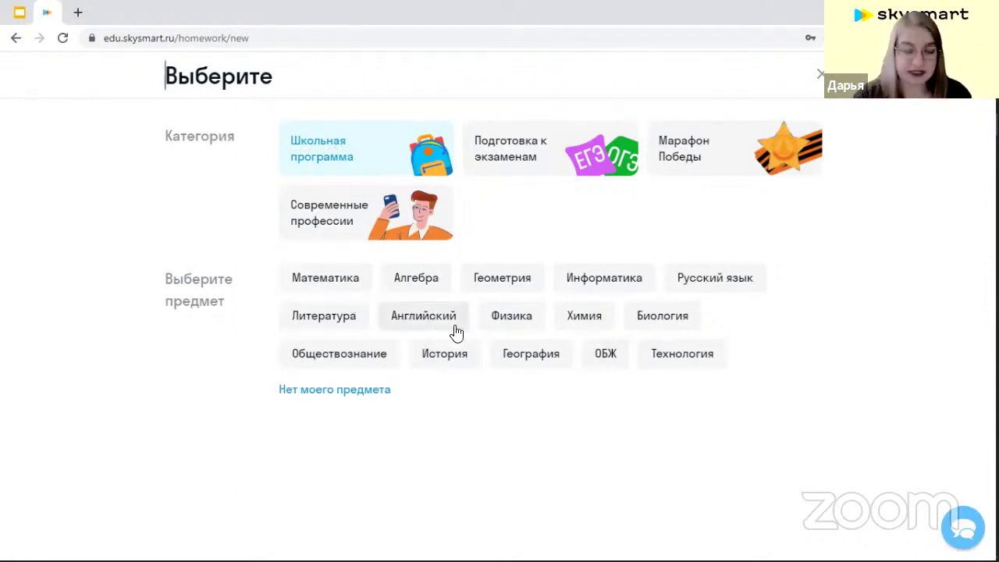
click(602, 317)
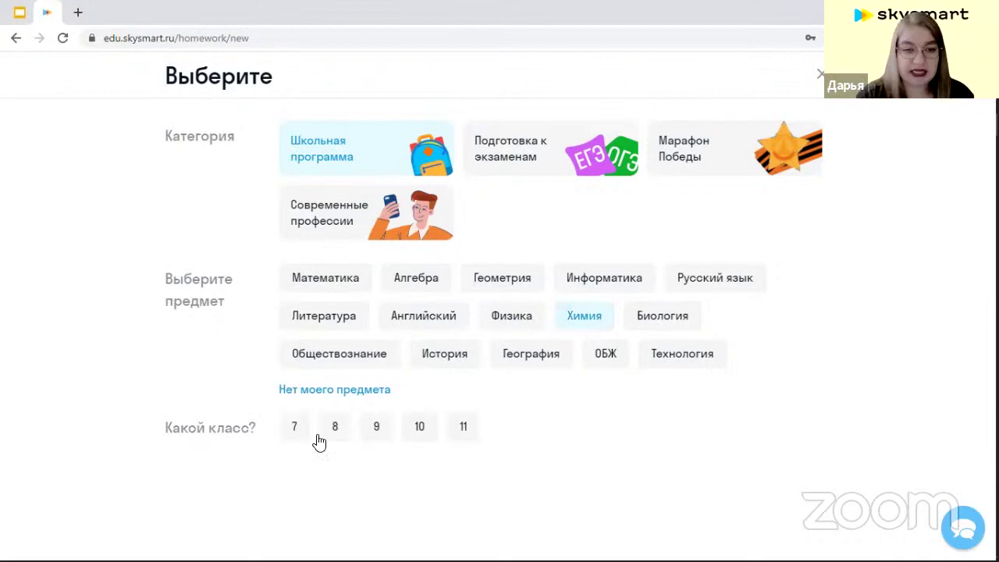
click(376, 428)
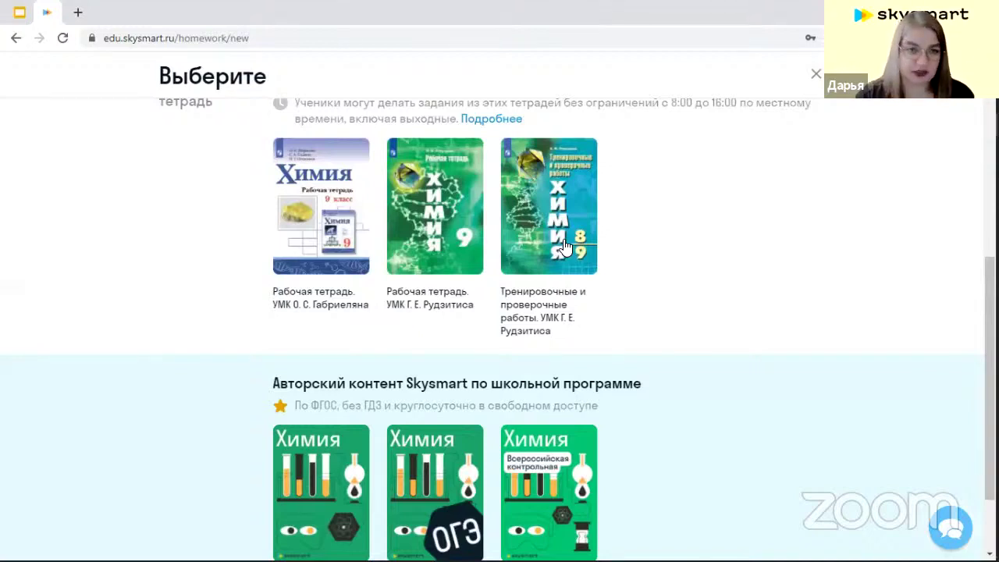
scroll(565, 246, down, 2)
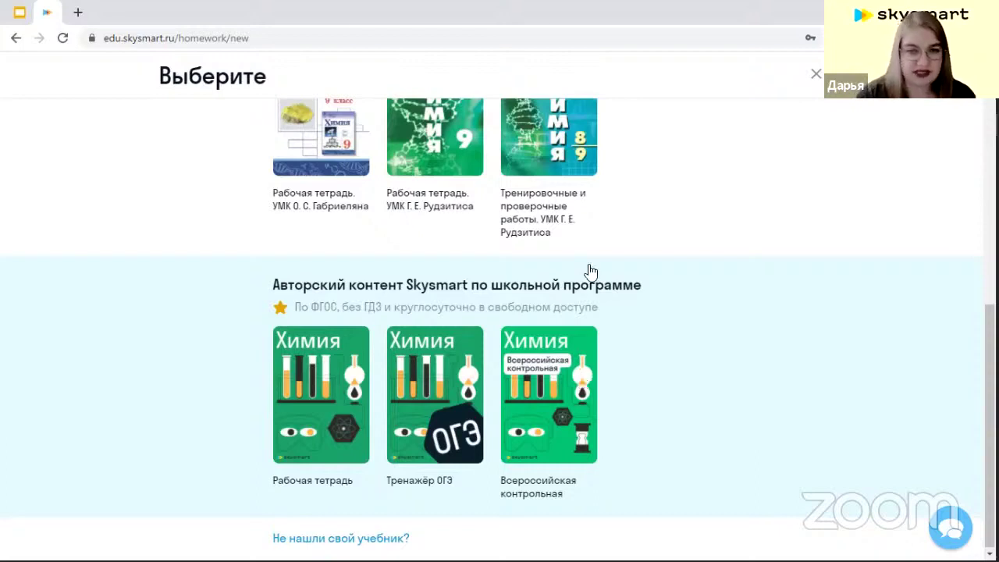
scroll(589, 216, up, 3)
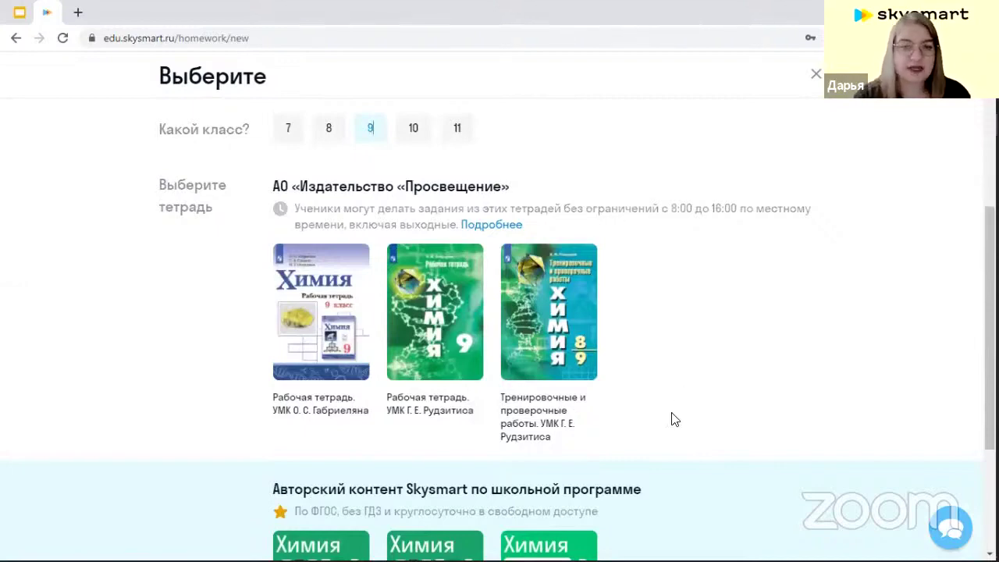
scroll(669, 414, down, 3)
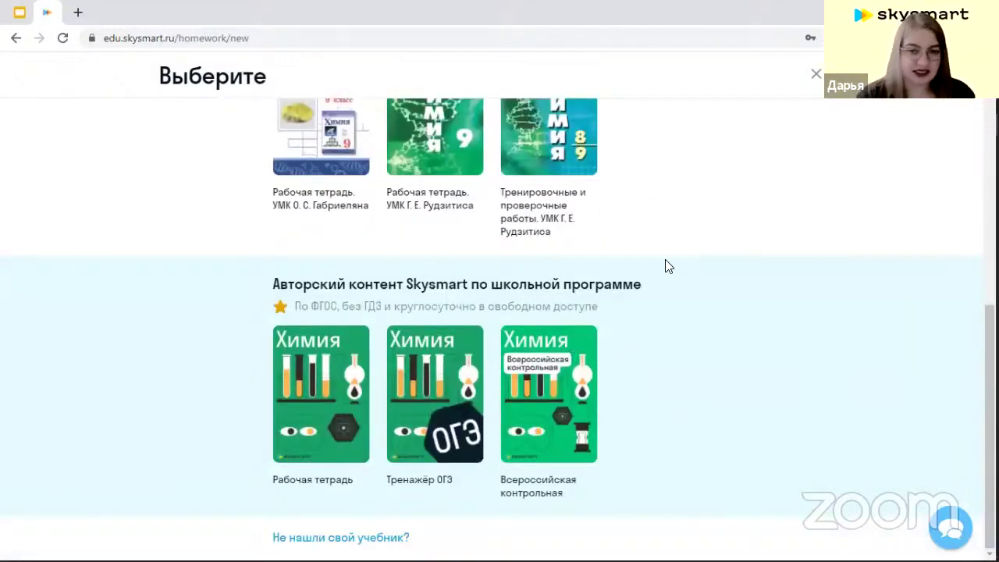
scroll(664, 263, up, 6)
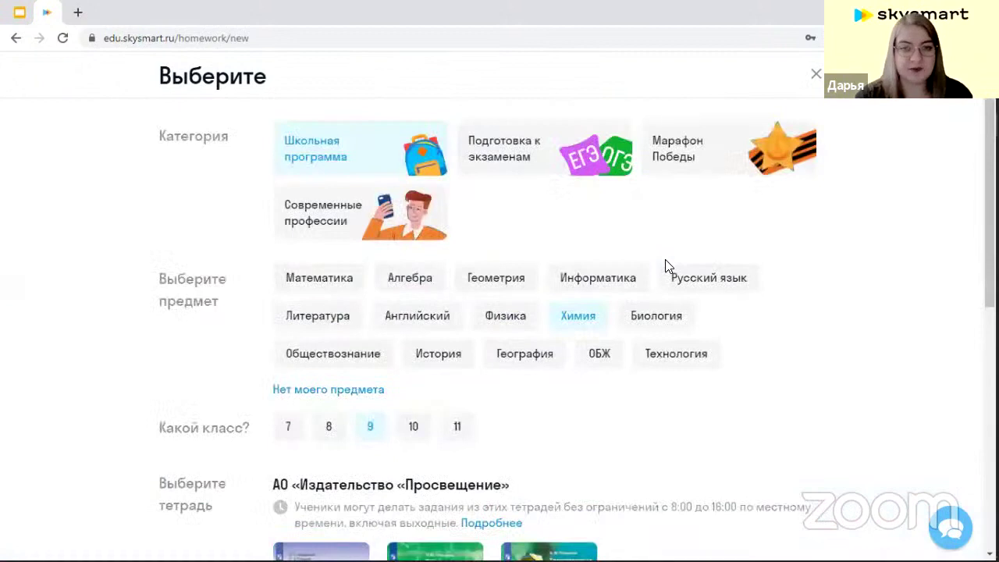
Step: Create a «Физика» assignment from «Тренажер ЕГЭ в формате реального экзамена» in the «Подготовка к экзаменам» category
click(550, 174)
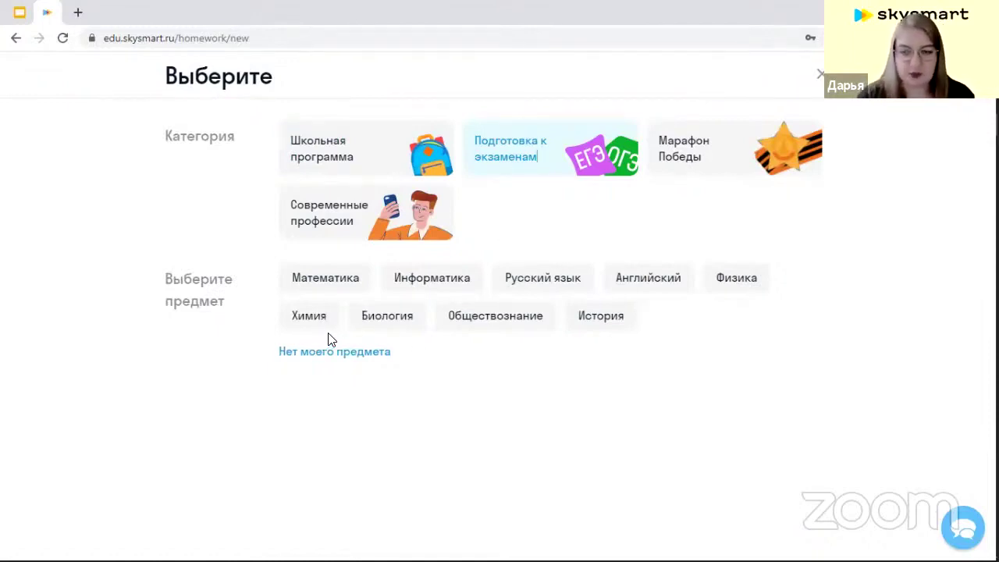
click(719, 277)
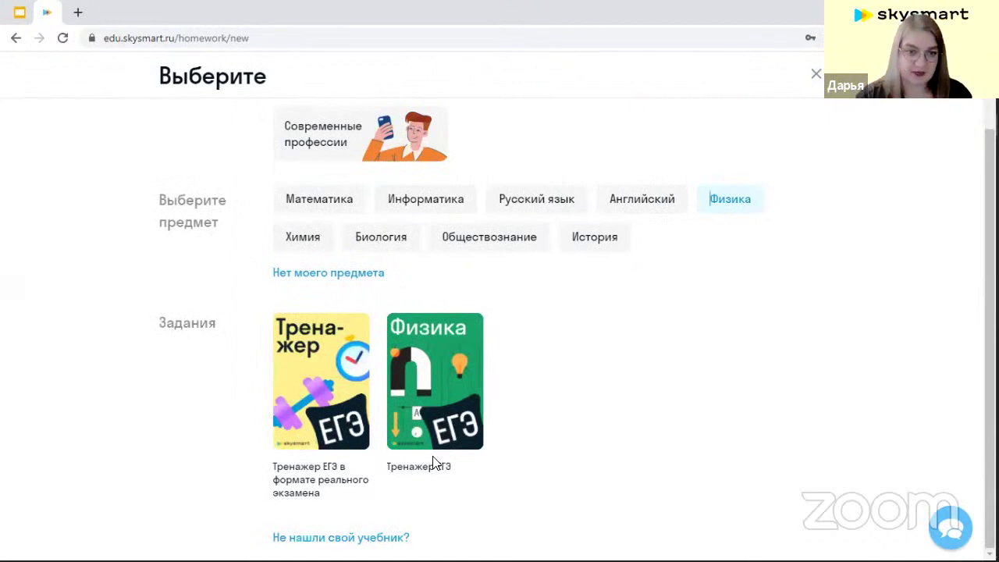
click(299, 477)
click(232, 533)
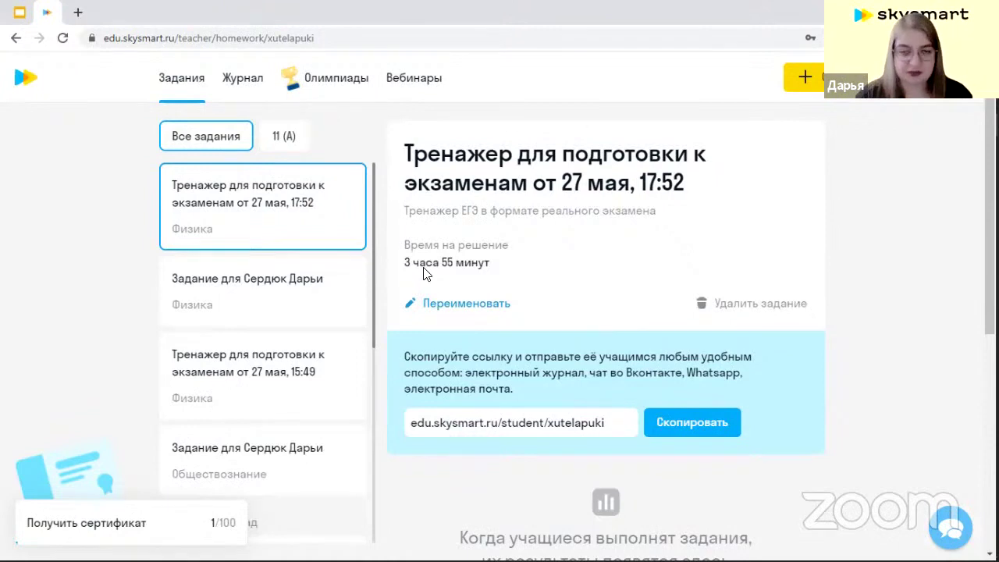
Step: Start another «Подготовка к экзаменам» assignment for «Физика» with «Тренажер ЕГЭ» and proceed to its exercise selection
click(819, 83)
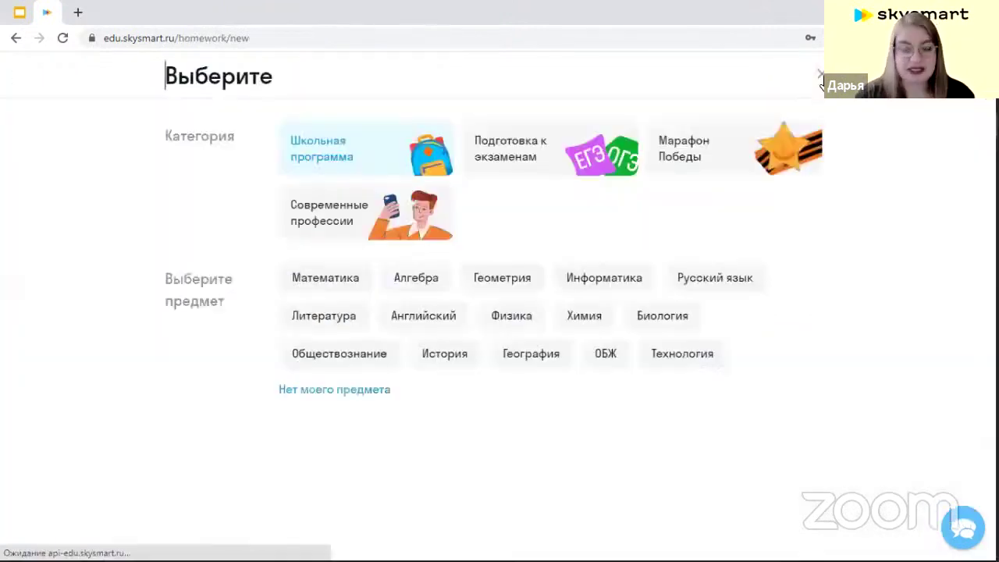
click(590, 149)
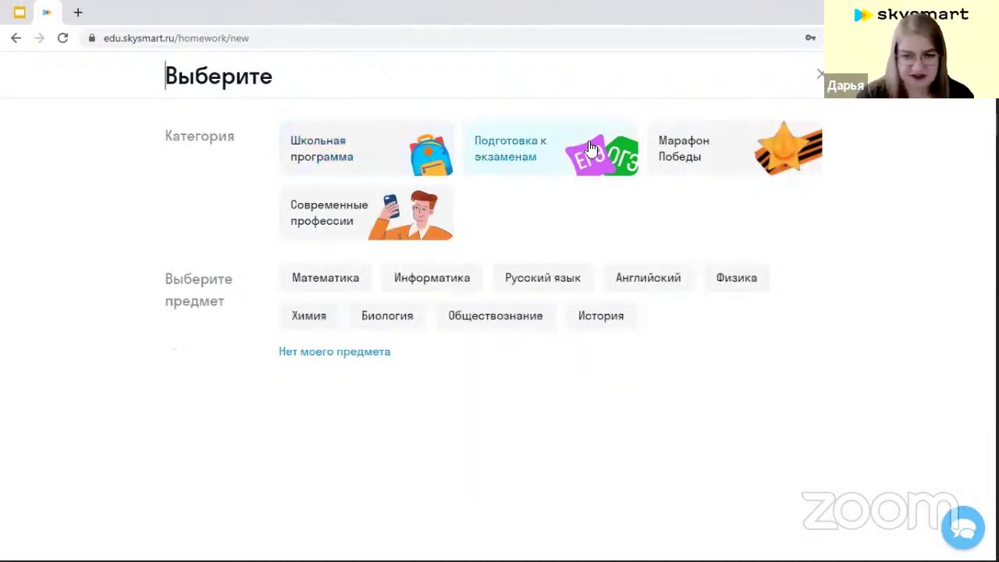
click(721, 277)
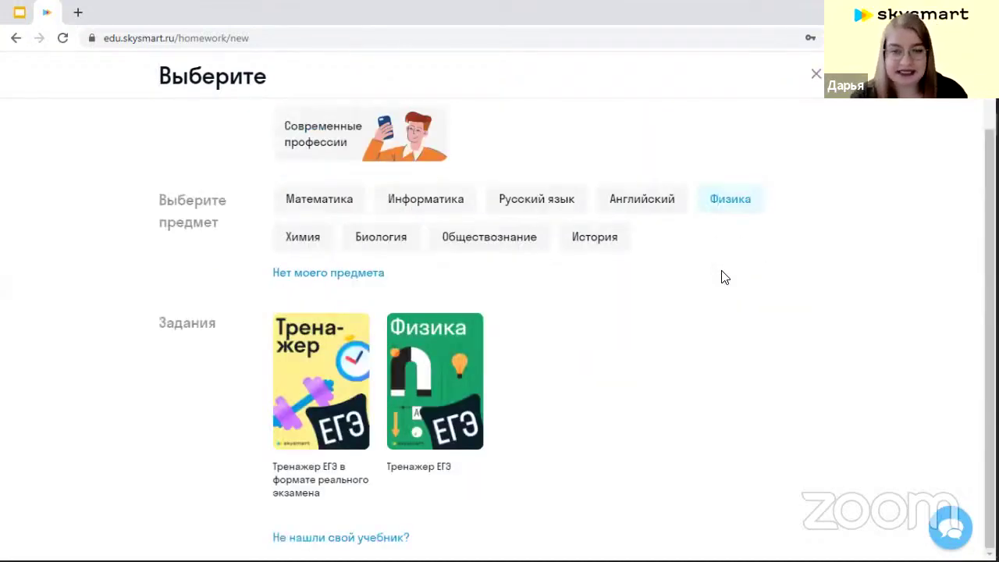
click(419, 415)
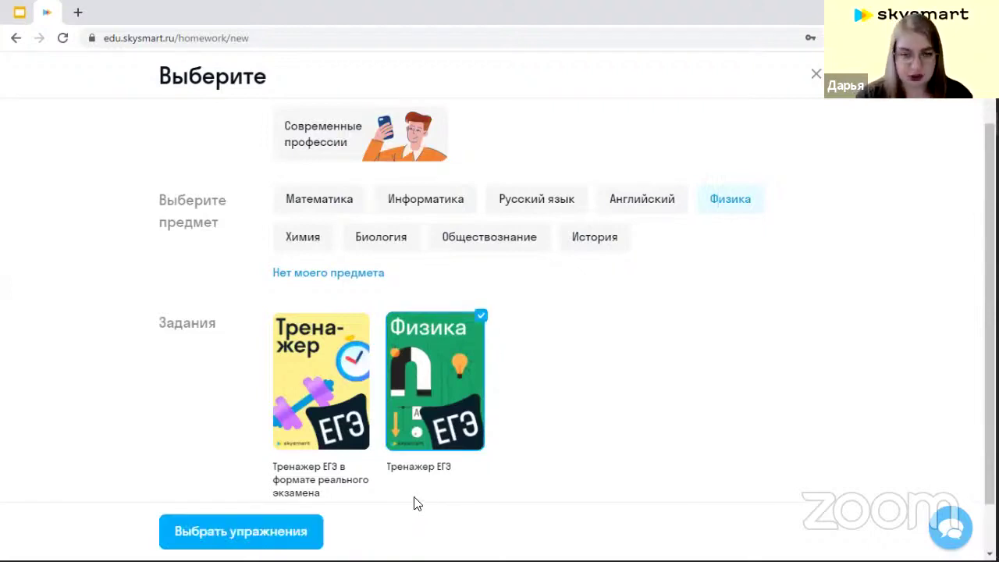
click(222, 533)
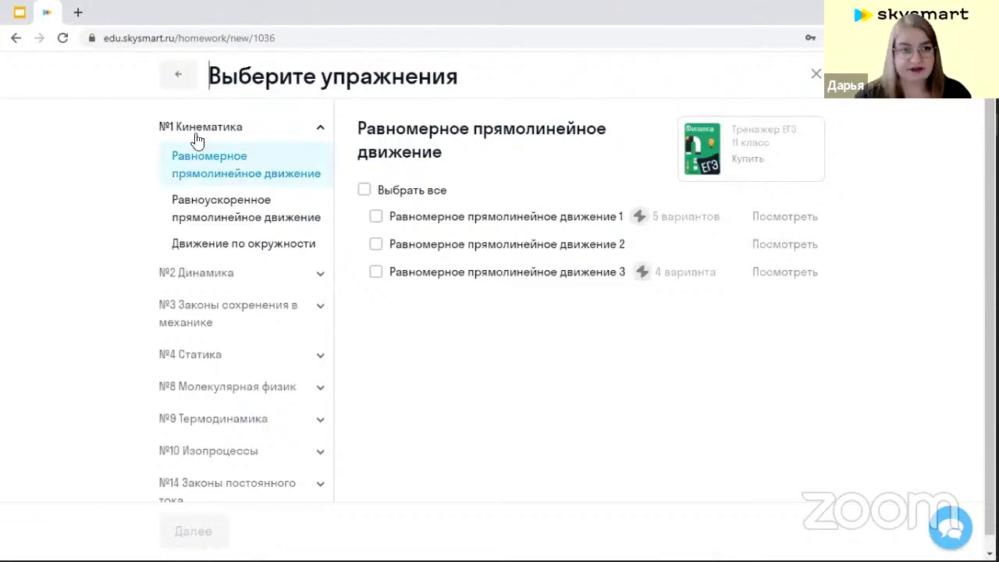
Step: Preview the exercise «Законы Ньютона 1» from the topic «Законы Ньютона» in section «№2 Динамика»
click(226, 127)
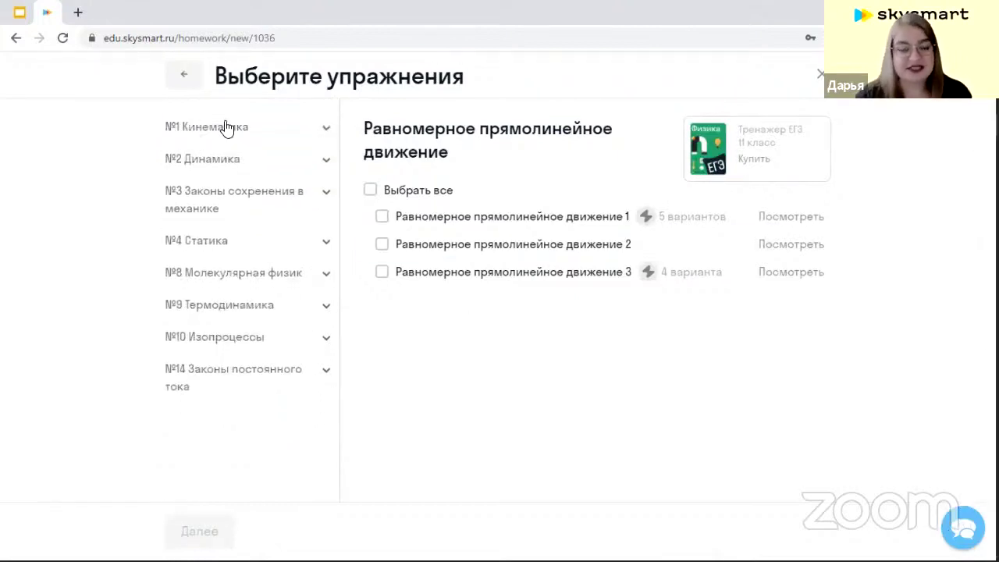
click(316, 162)
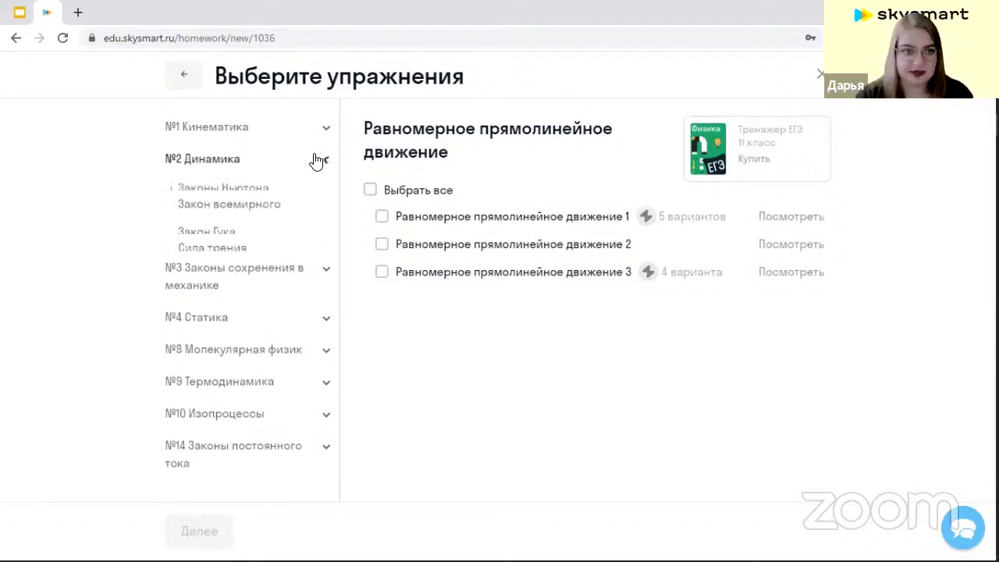
click(255, 190)
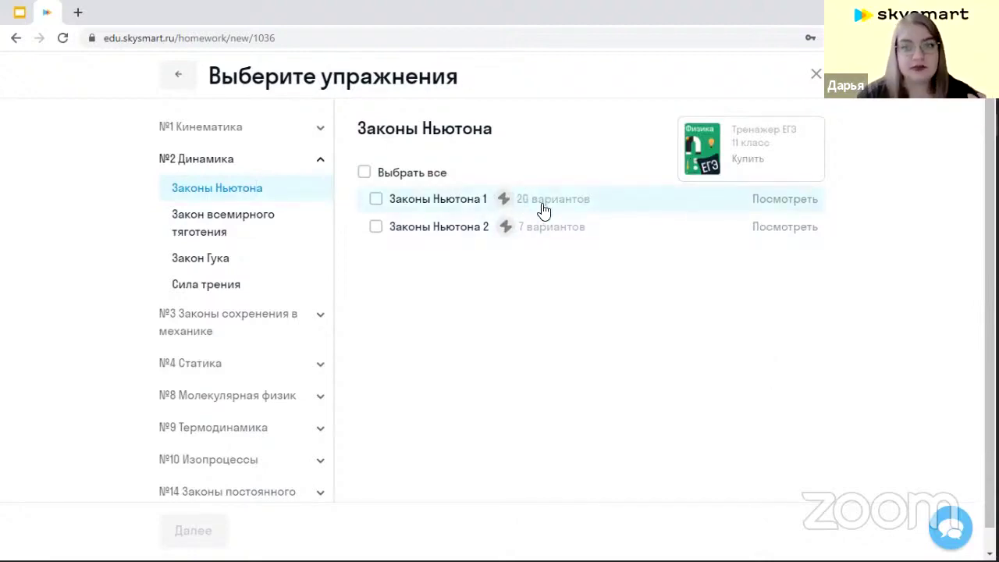
click(785, 200)
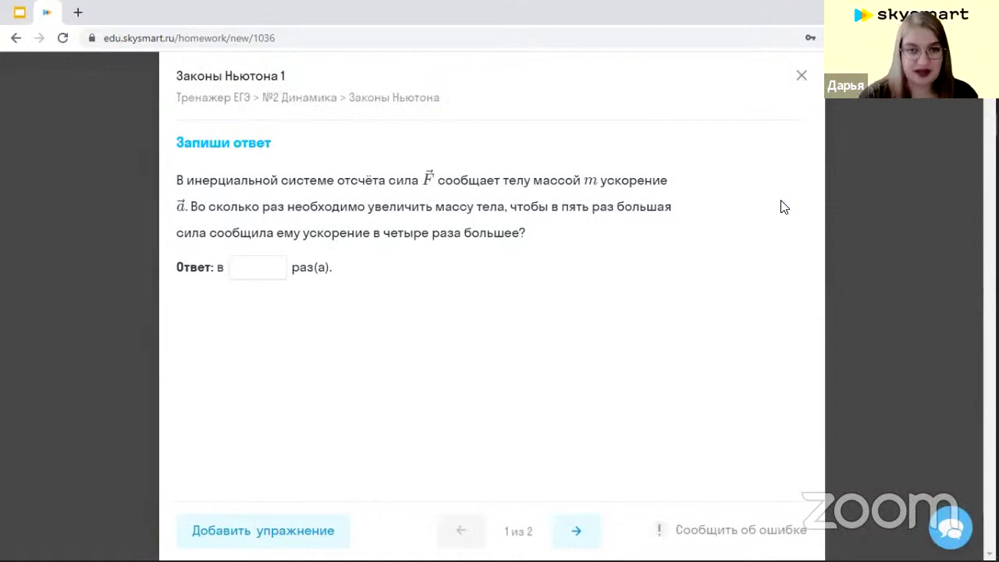
click(801, 77)
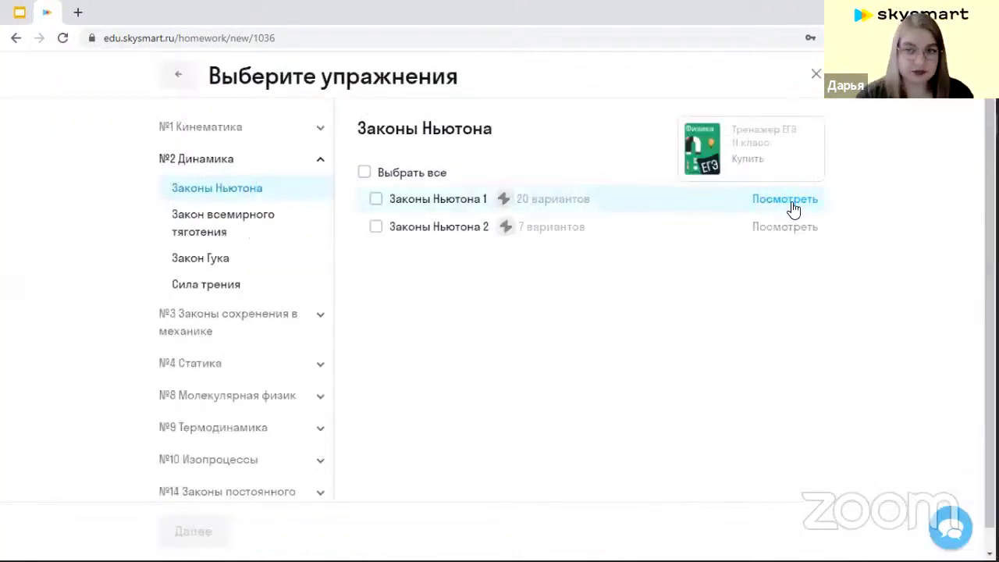
click(785, 201)
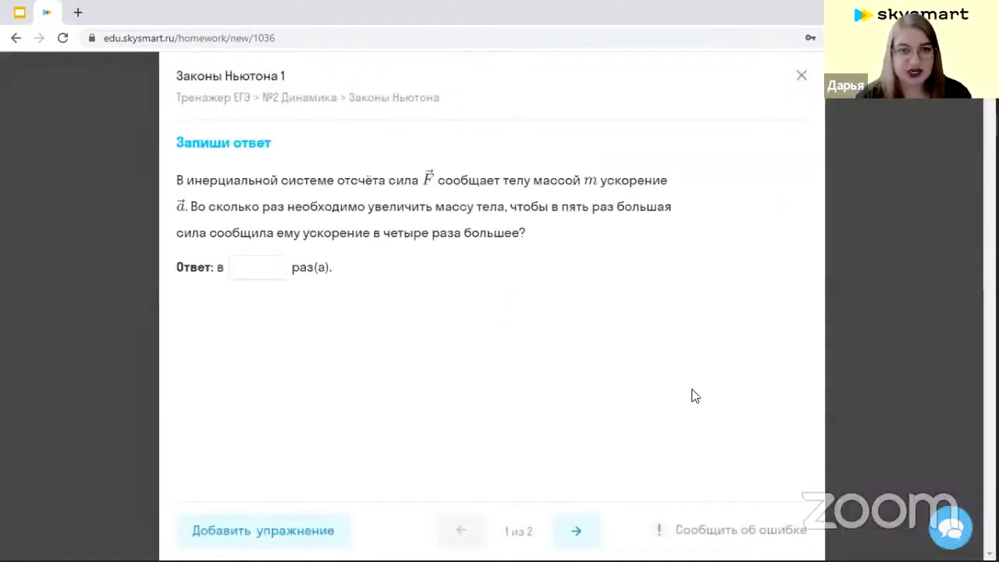
Step: Try the answers 4, 1 and 9 in the answer field of the previewed exercise «Законы Ньютона 1»
click(242, 268)
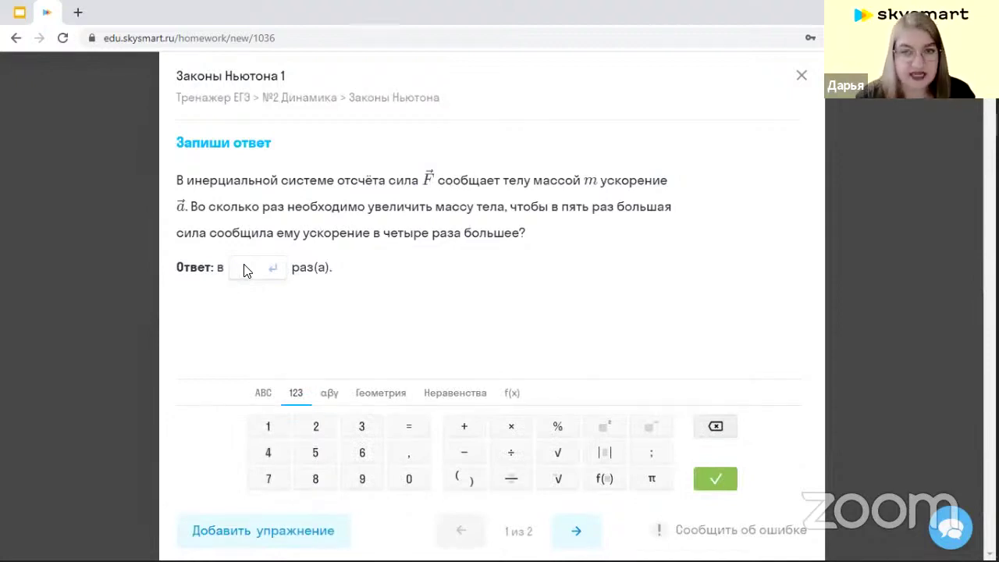
text(1)
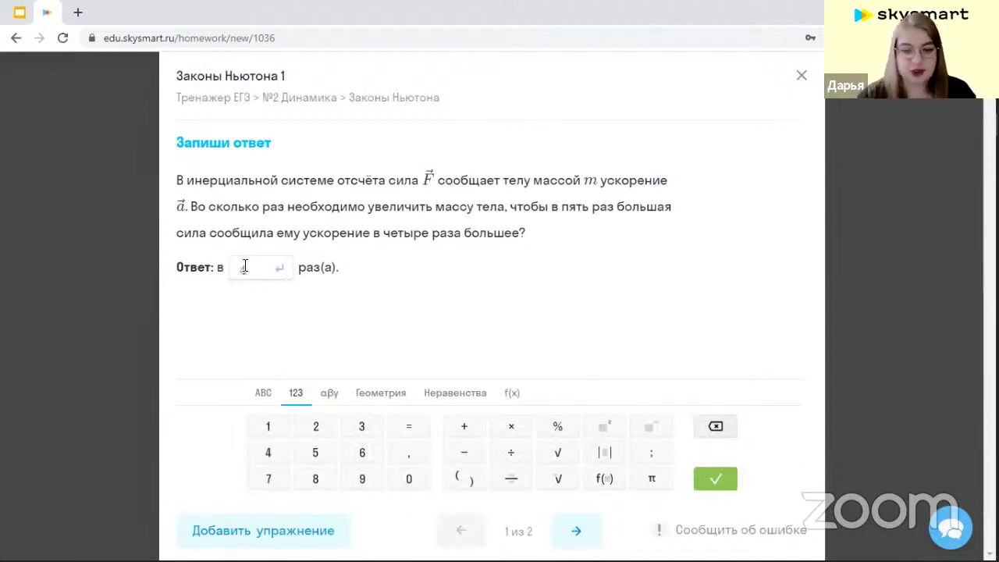
text(,2)
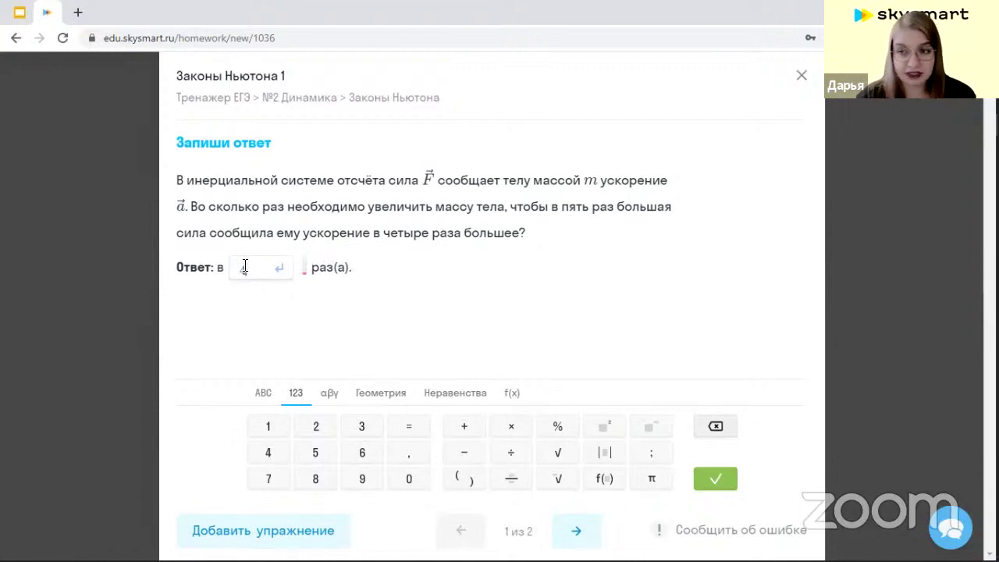
click(305, 278)
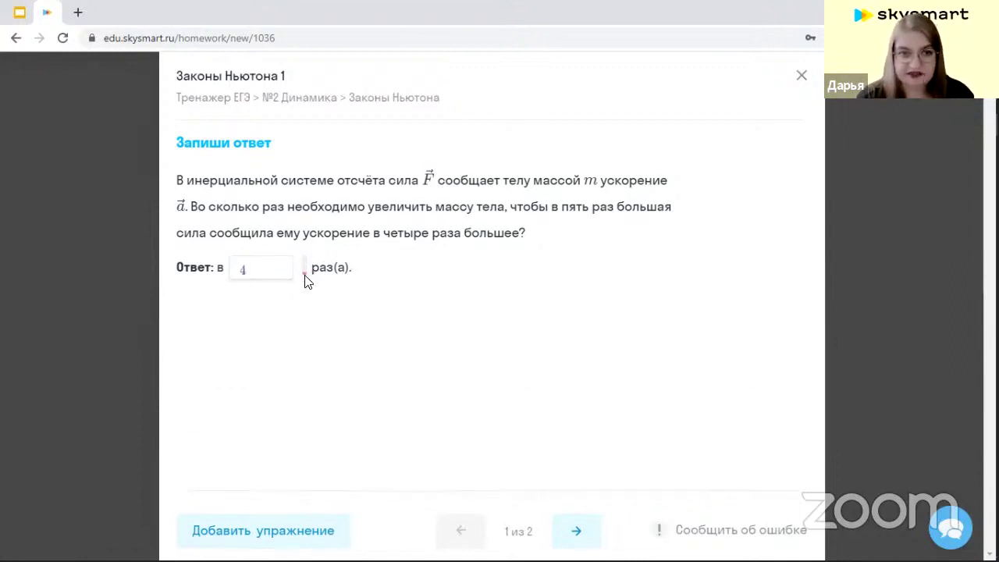
click(264, 272)
key(BackSpace)
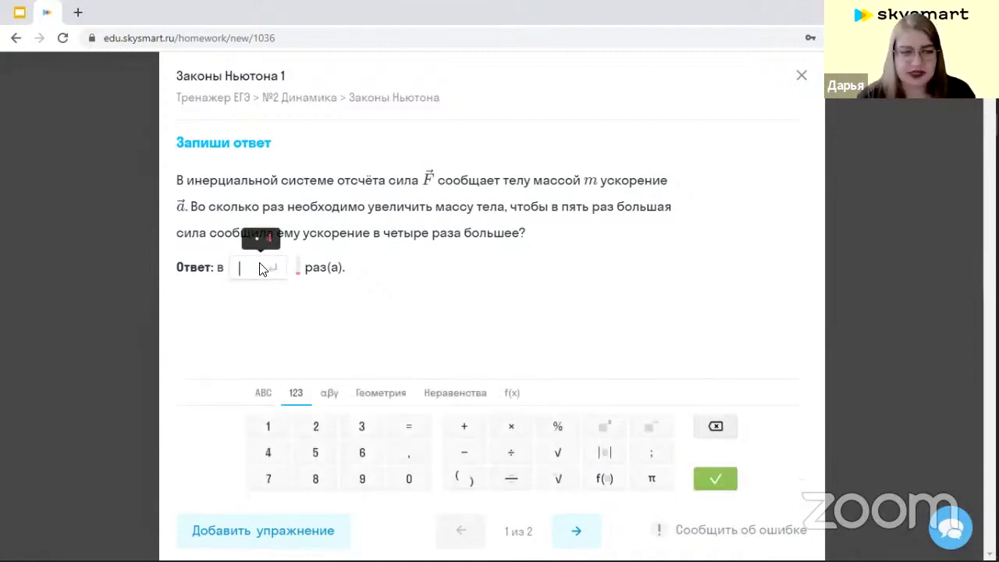
text(1)
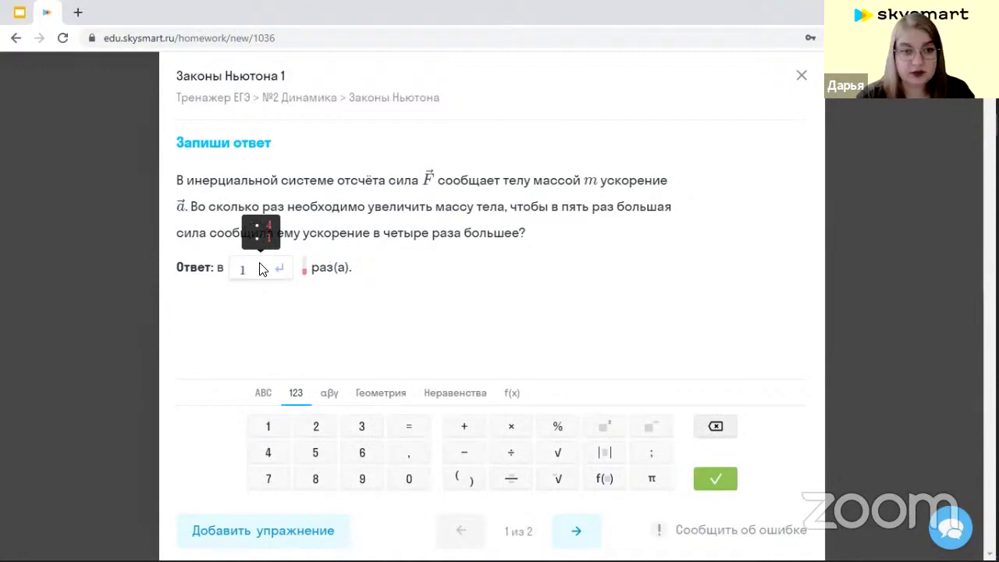
key(BackSpace)
text(9)
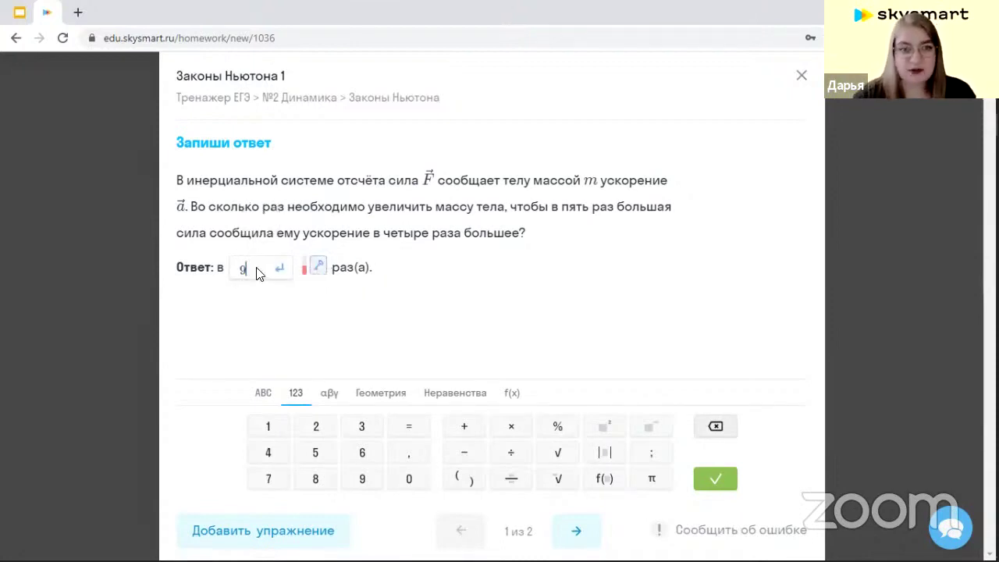
Step: Reveal the correct answer to «Законы Ньютона 1» and move on to the preview of «Законы Ньютона 2»
click(318, 269)
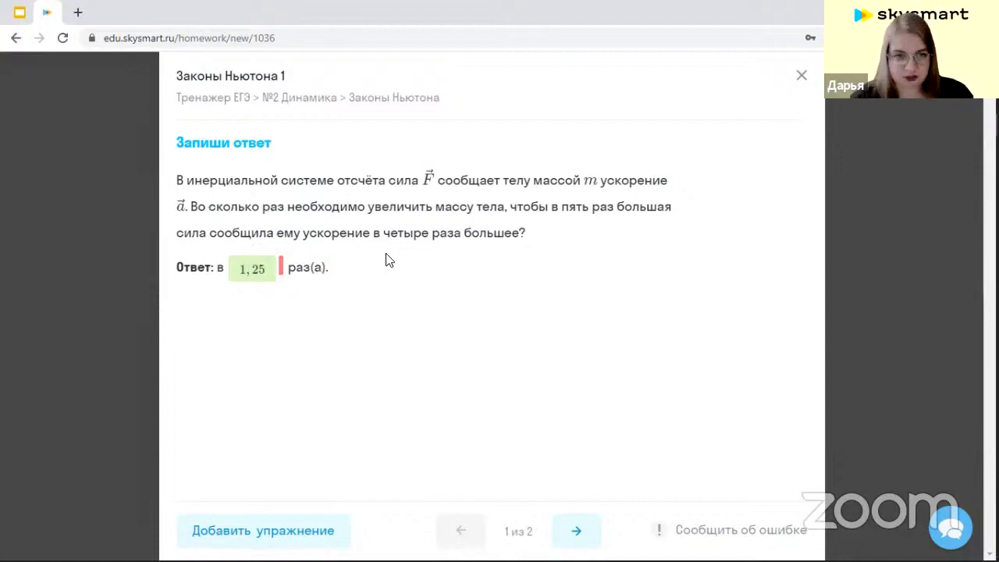
mouse_move(247, 275)
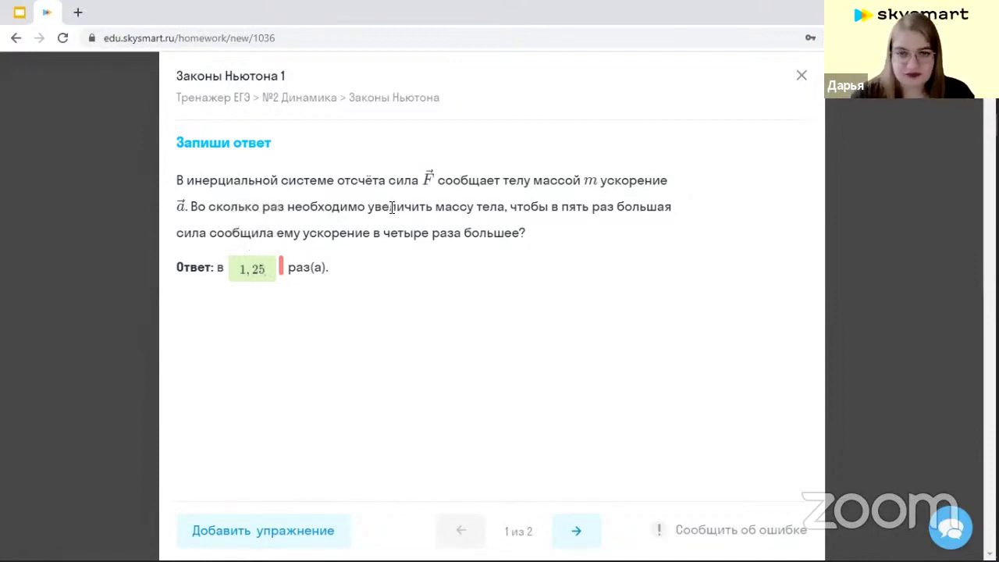
click(575, 537)
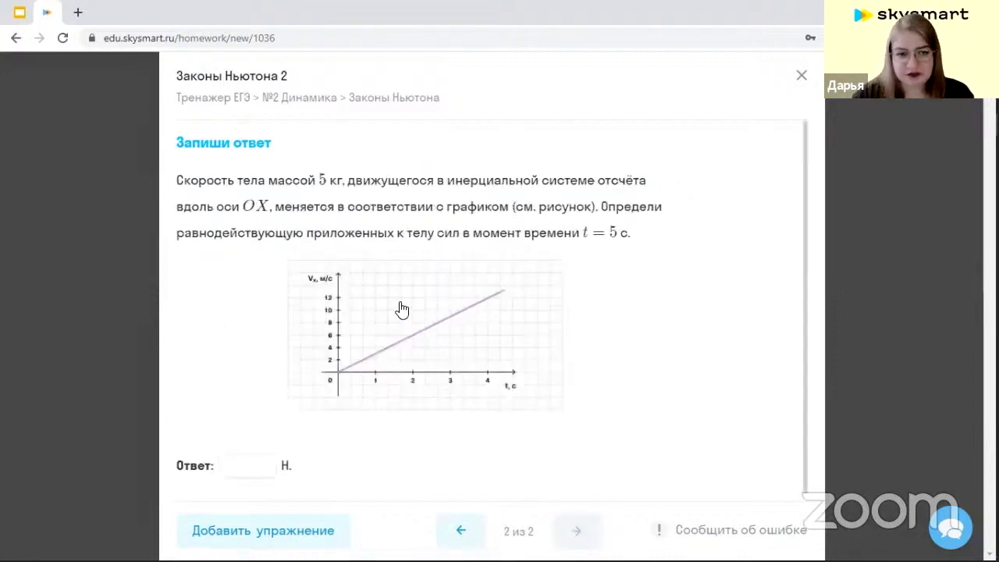
Step: Try the answers 6 and 24 in the previewed exercise «Законы Ньютона 2» and close the preview
click(239, 466)
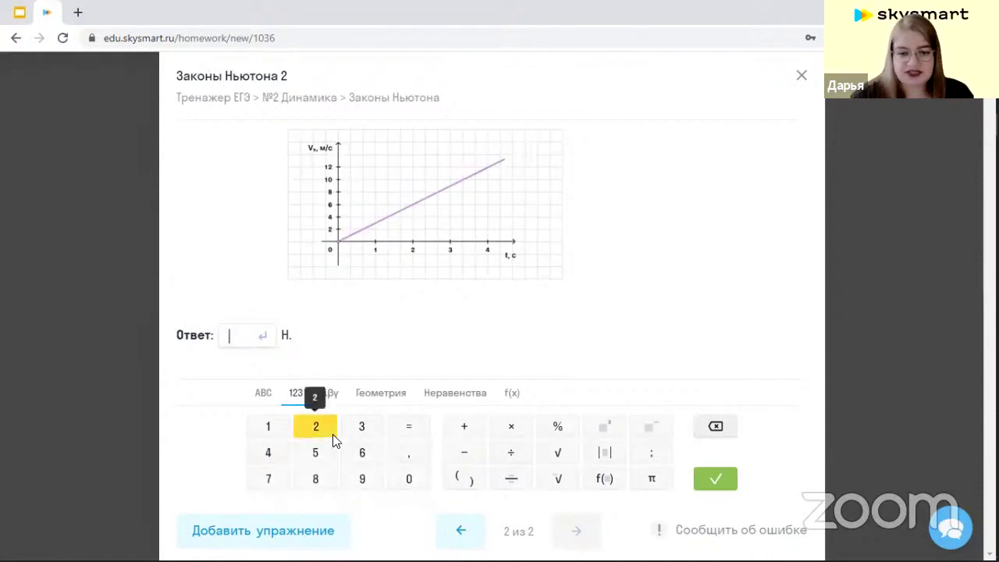
text(6)
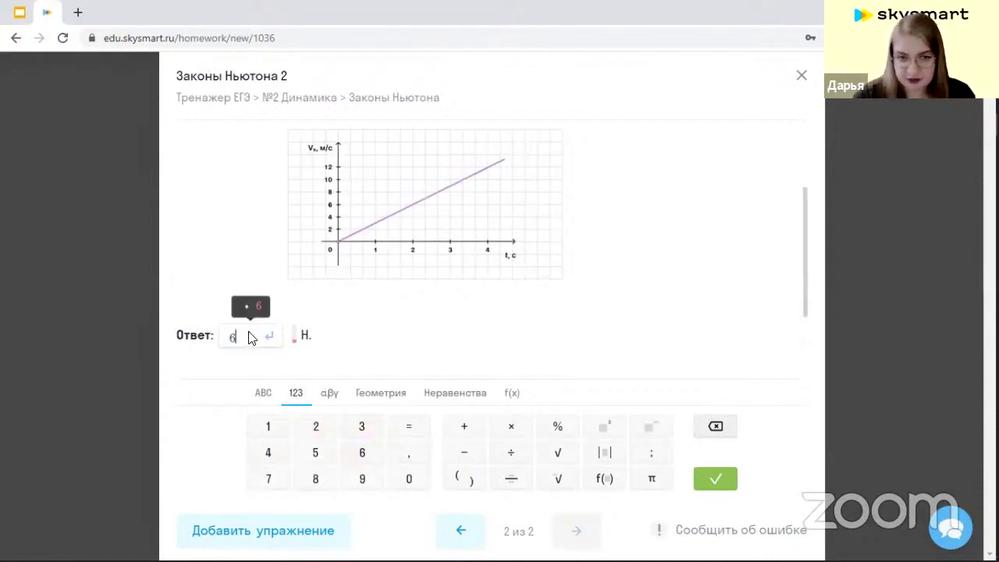
key(BackSpace)
text(24)
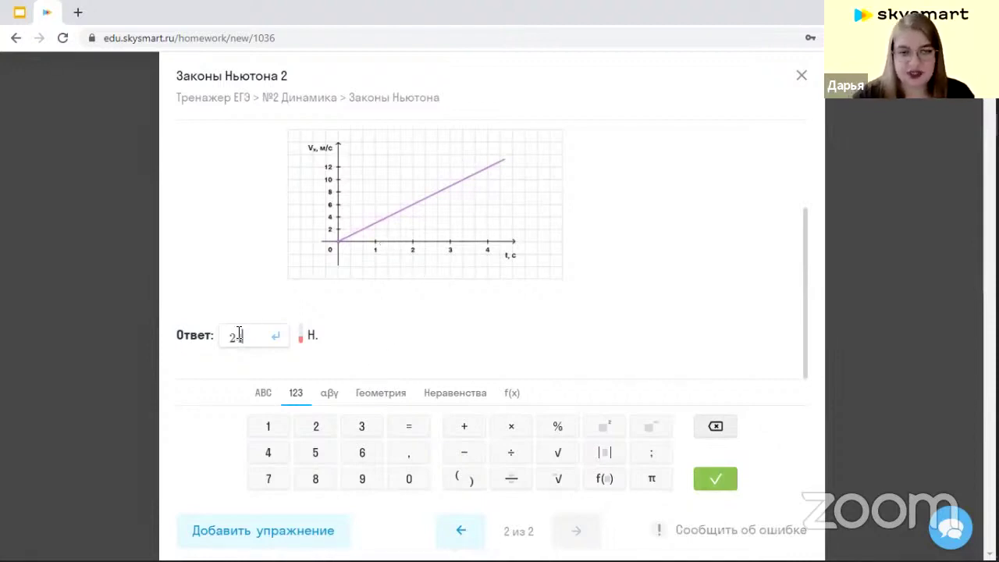
mouse_move(244, 337)
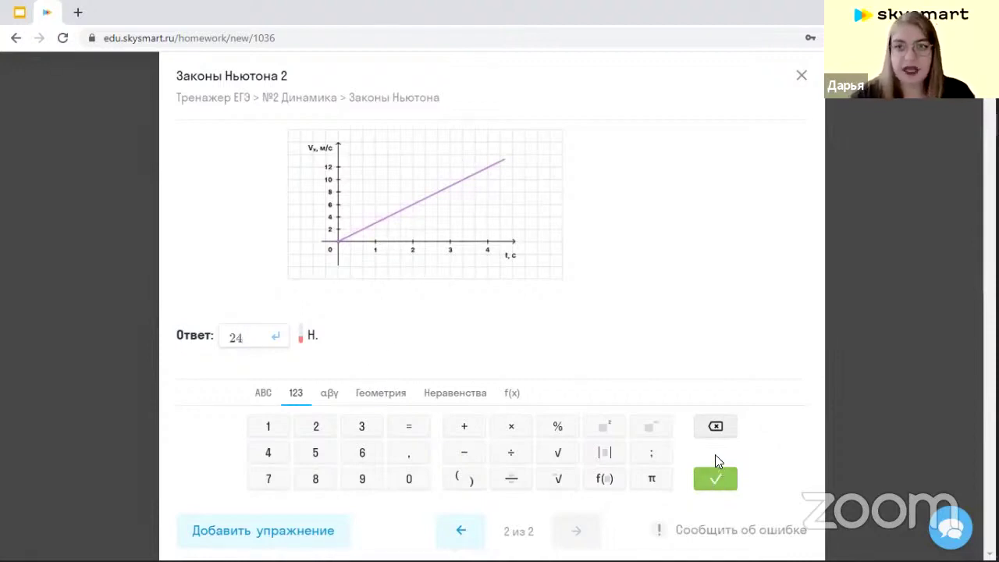
click(803, 76)
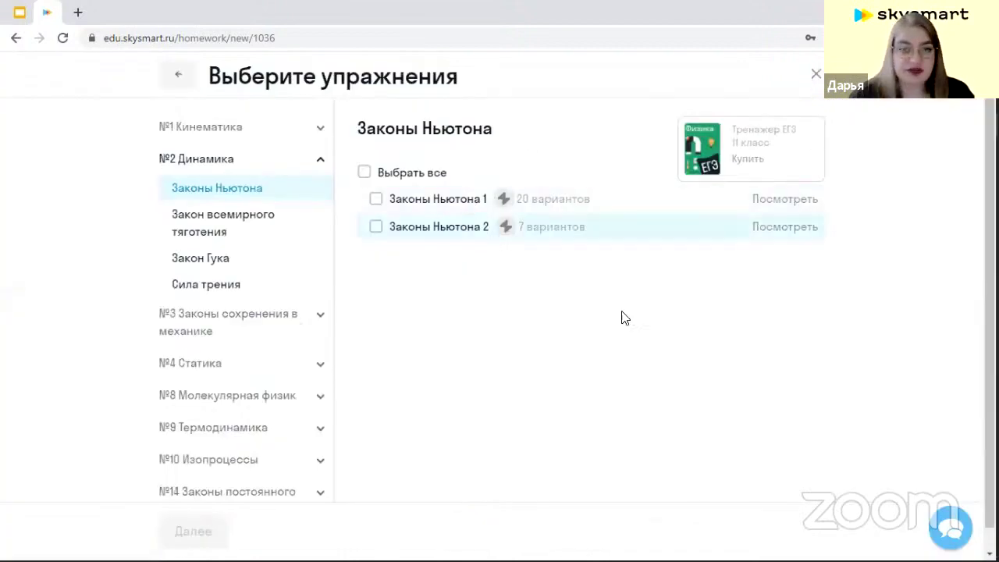
Step: Add «Законы Ньютона 1» to the assignment with 20 exercises and continue to the assignment settings
click(375, 199)
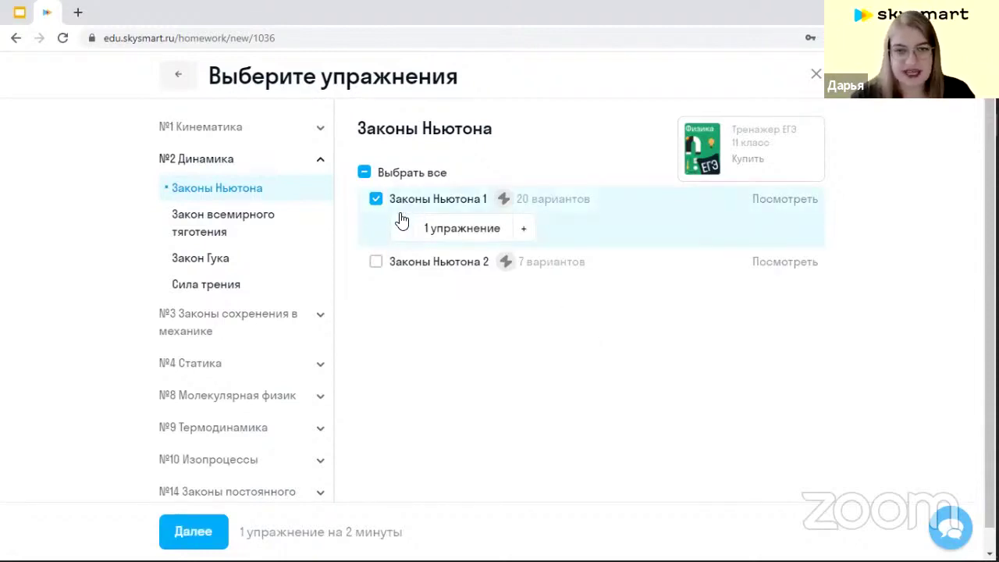
mouse_move(503, 199)
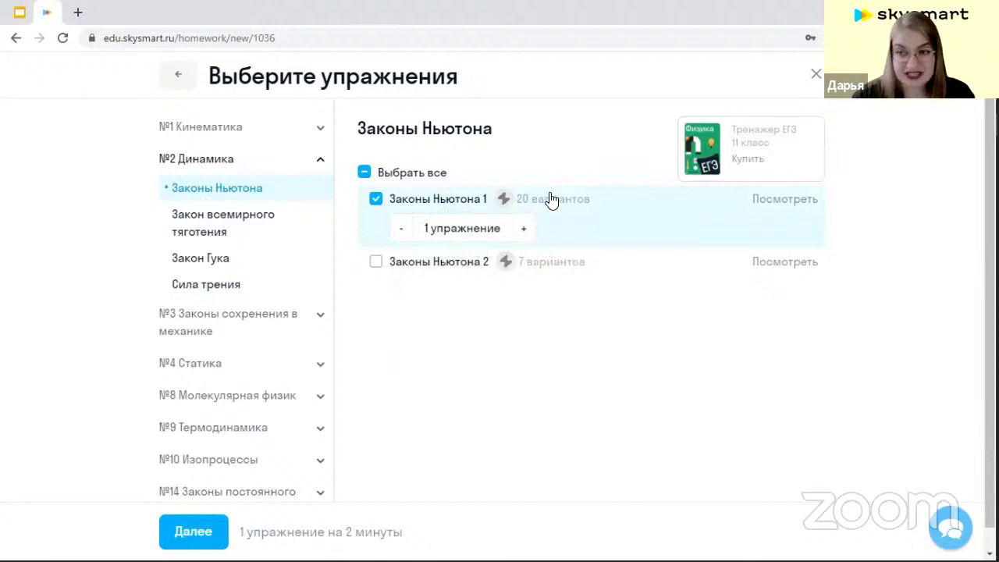
click(521, 229)
click(521, 229)
click(521, 228)
click(521, 229)
click(521, 228)
click(521, 229)
click(521, 229)
click(521, 229)
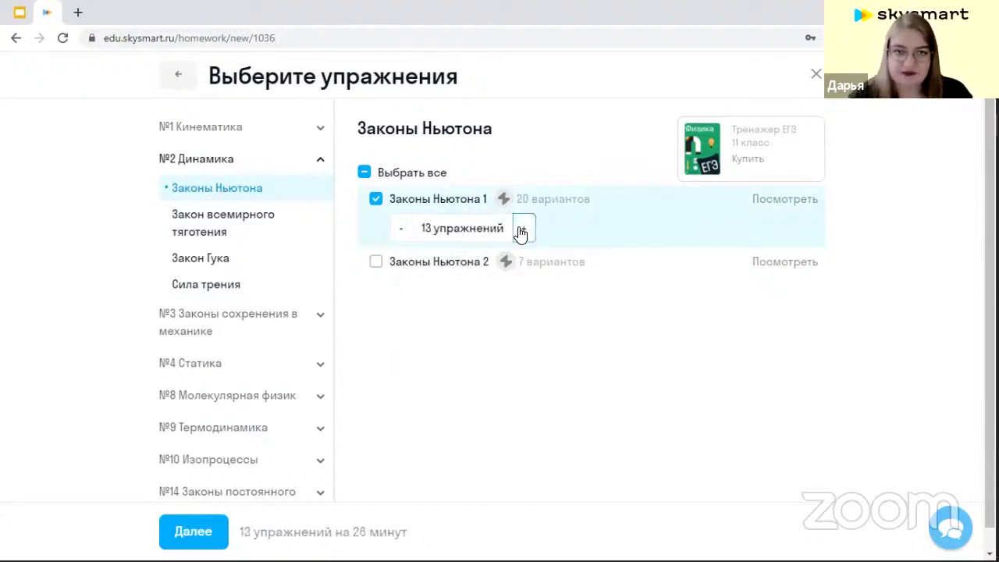
click(522, 228)
click(521, 229)
click(521, 229)
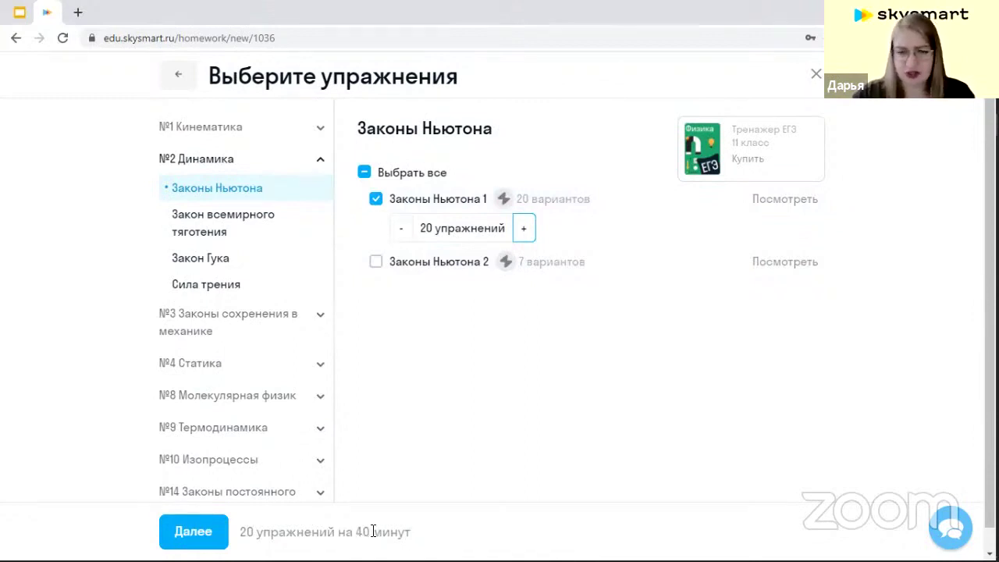
drag(380, 531, 411, 532)
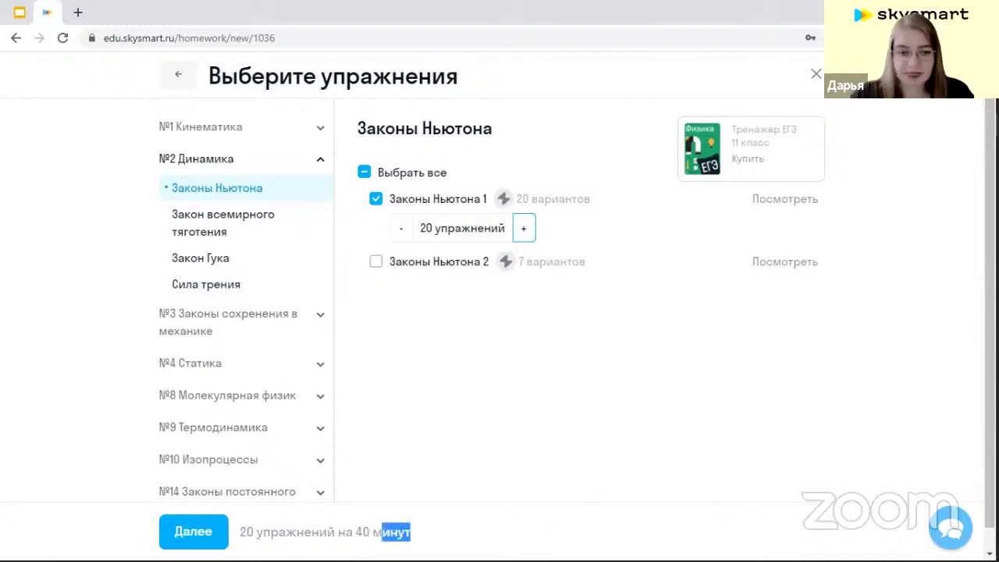
click(207, 538)
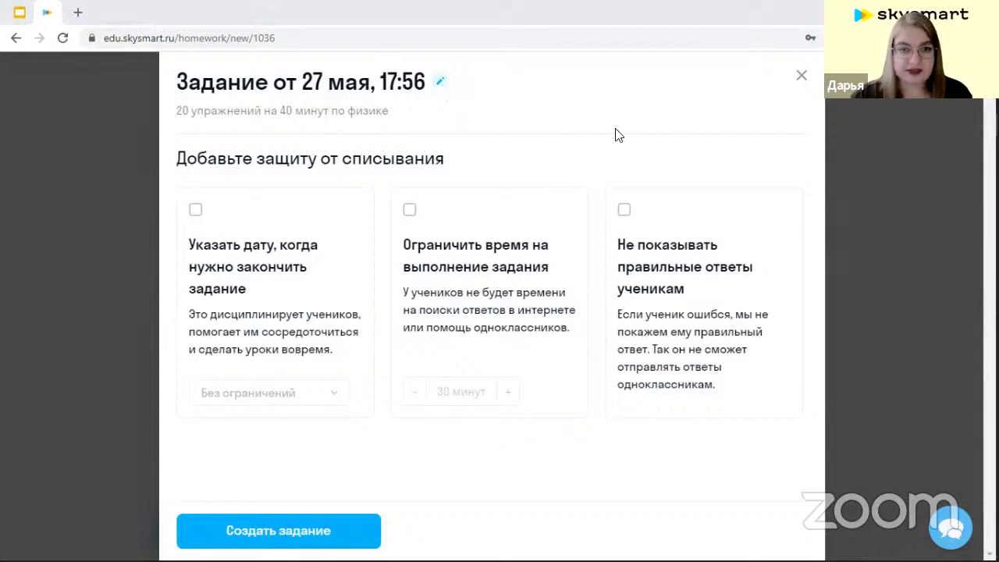
Step: Rename the new assignment as «Задание для 11 А» and save the title
click(439, 81)
click(429, 85)
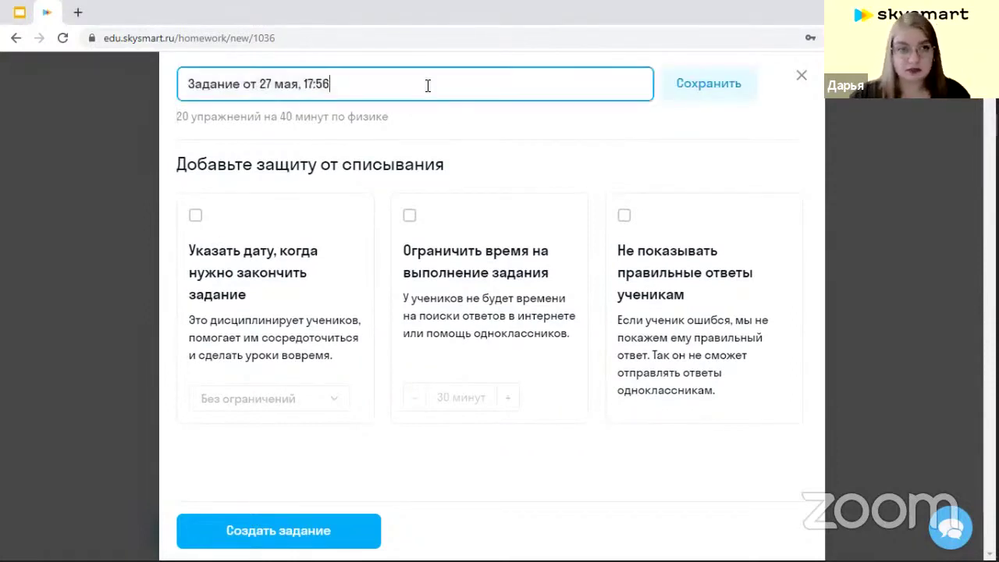
drag(428, 85, 248, 88)
key(BackSpace)
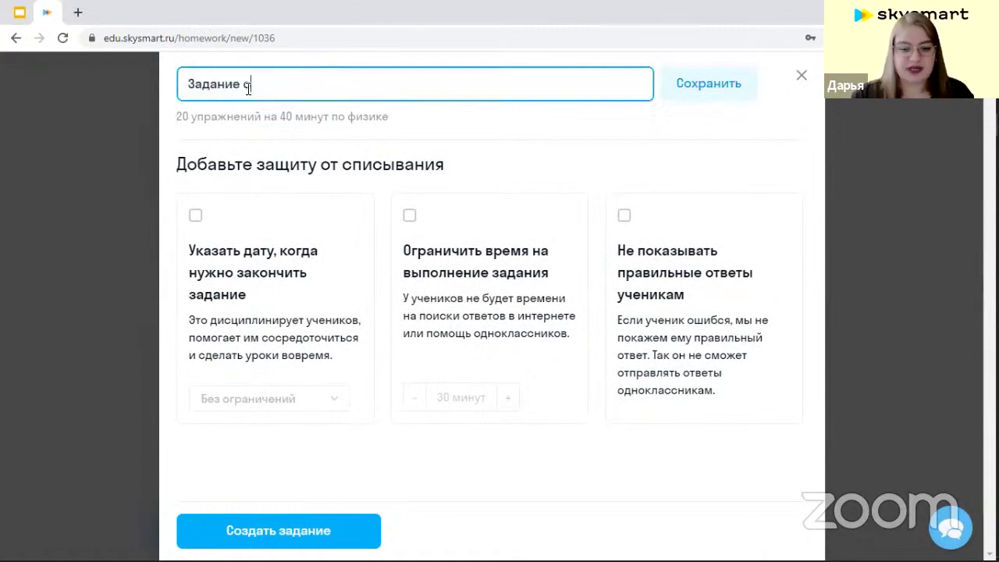
text(д)
key(BackSpace)
key(BackSpace)
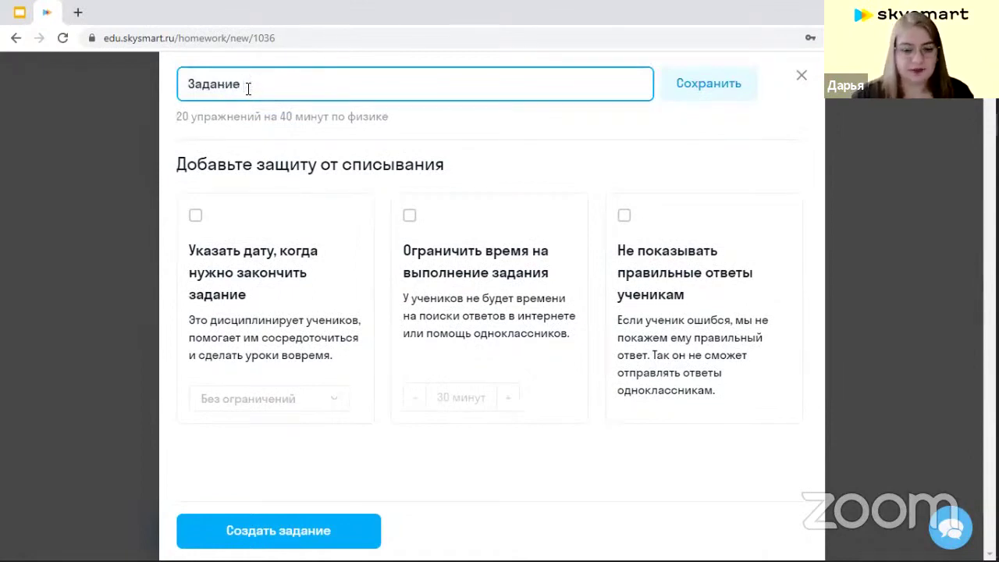
text(для 11 А)
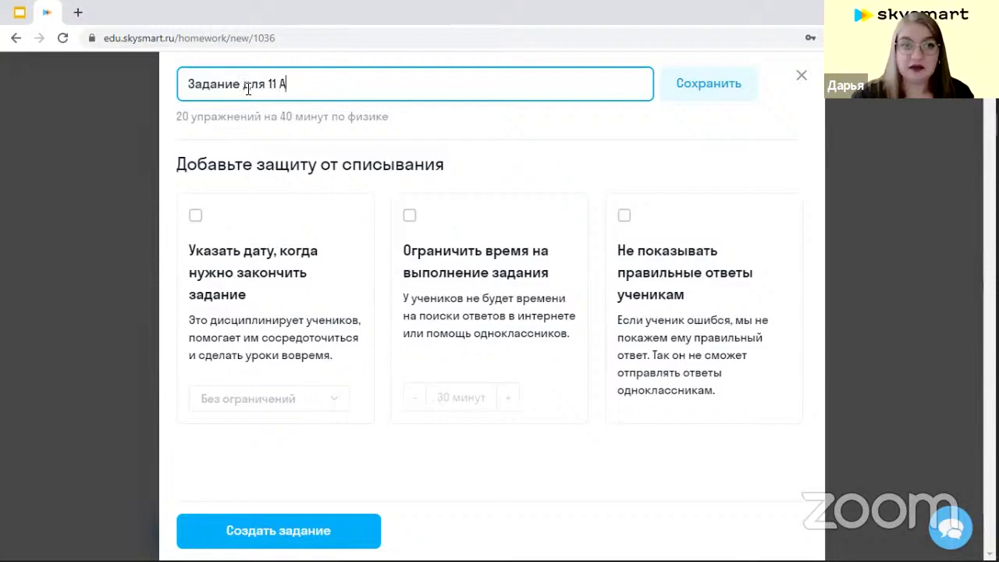
click(686, 98)
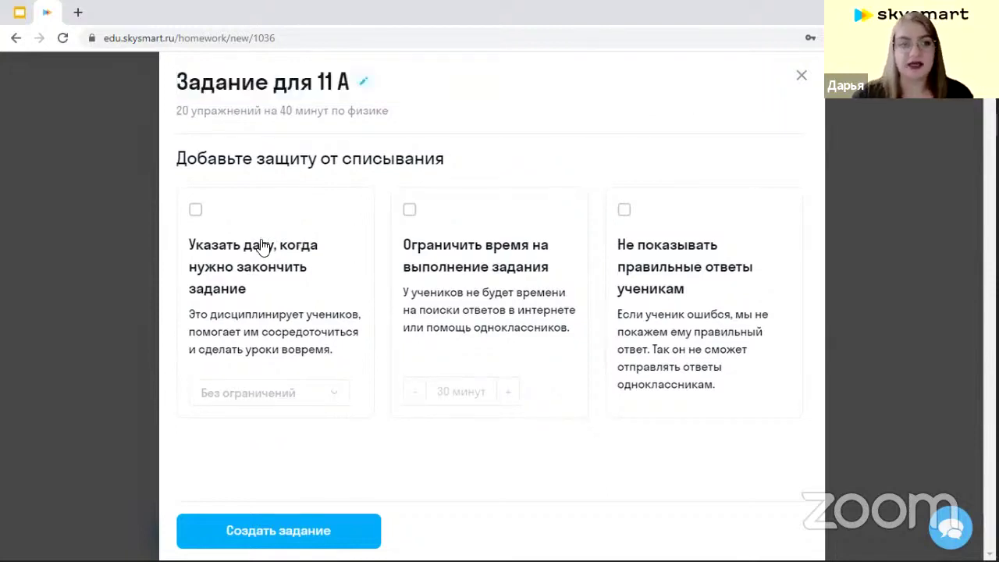
Step: Enable a completion deadline for the assignment and set it to 30 мая
click(193, 212)
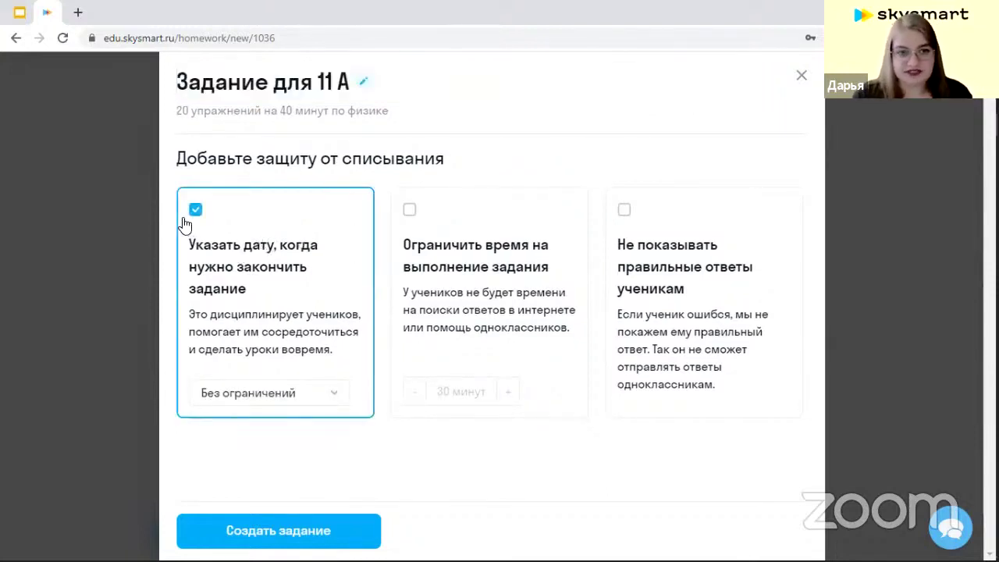
click(304, 391)
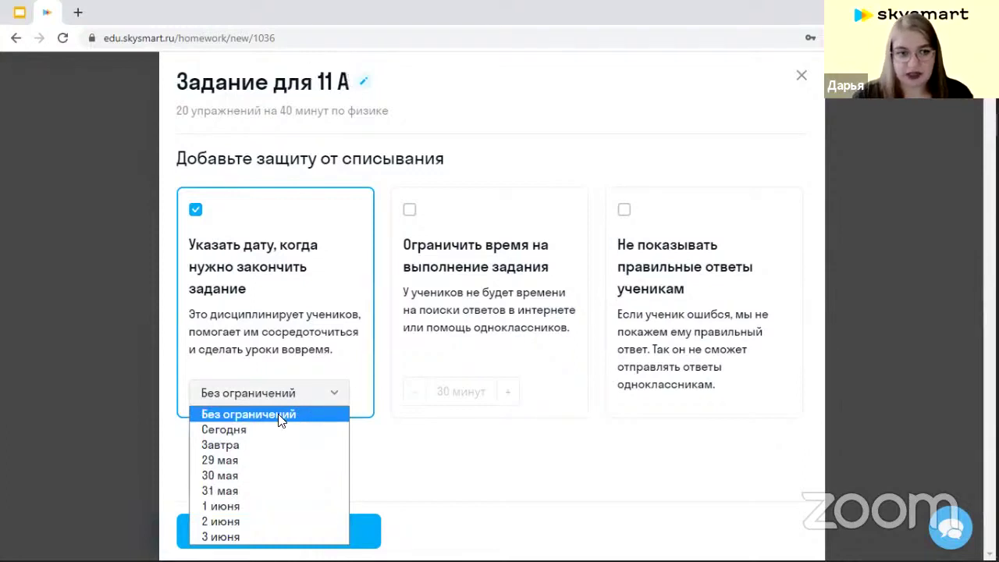
click(234, 474)
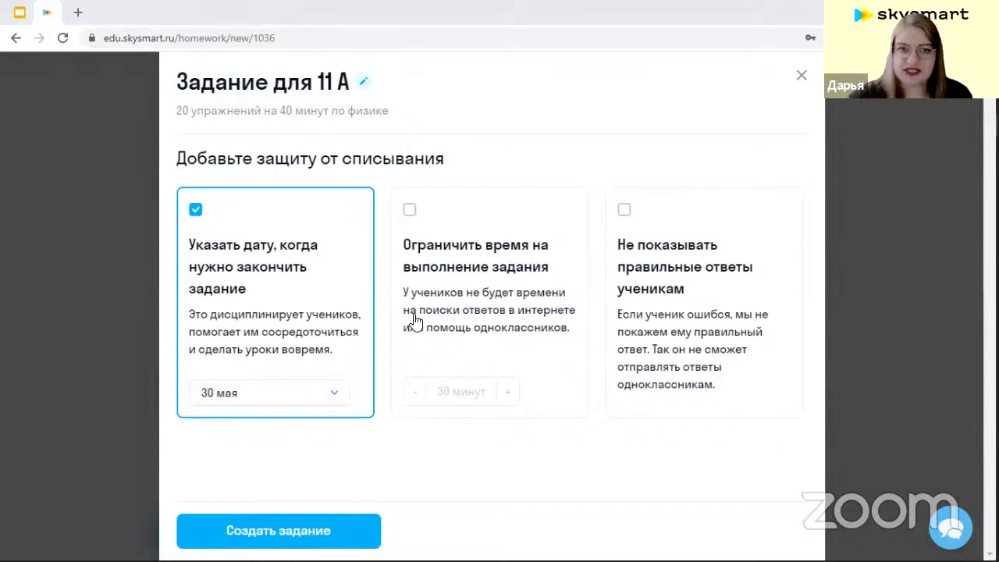
Step: Enable the time limit for completing the assignment and set it to 100 minutes
click(415, 231)
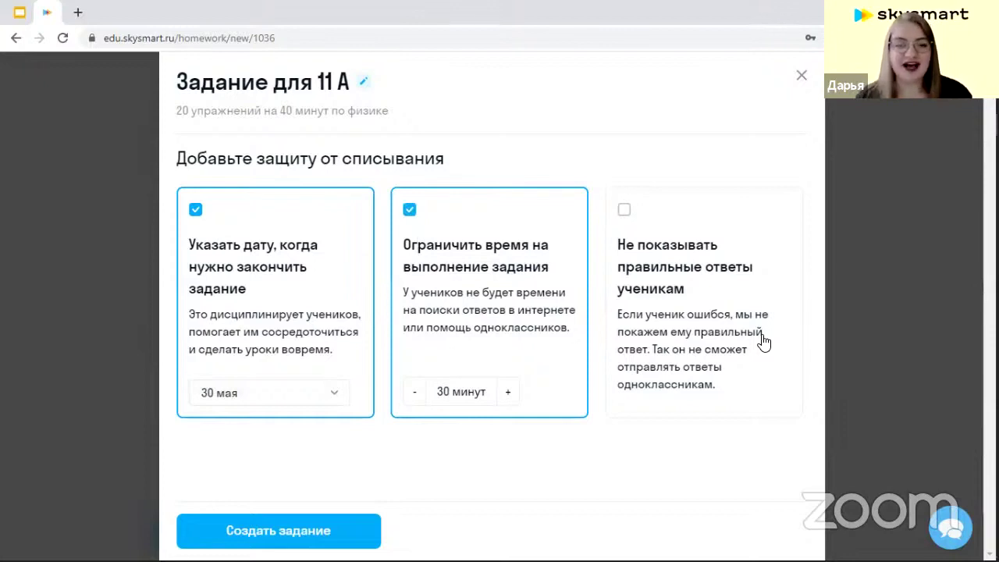
click(508, 391)
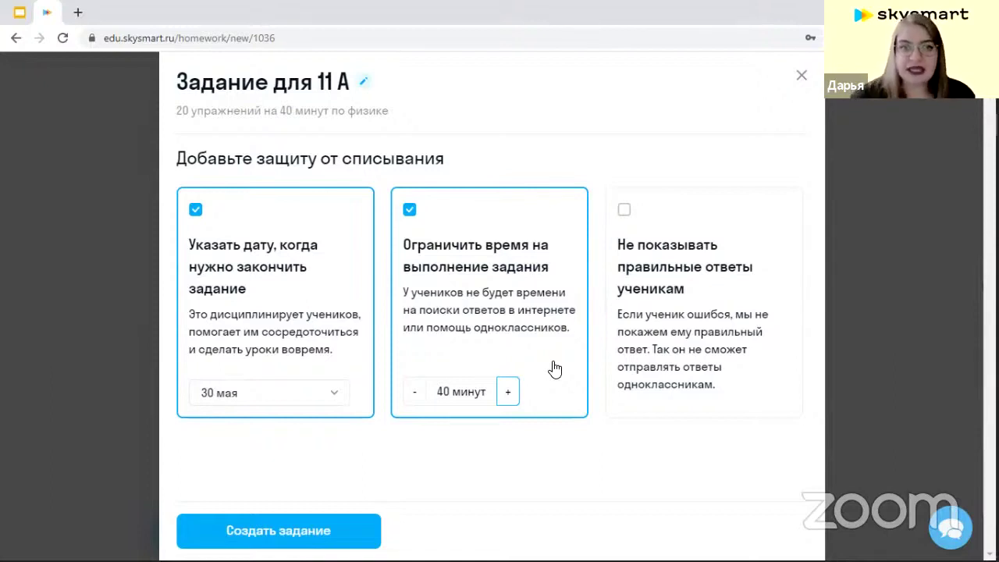
click(508, 391)
click(508, 391)
click(508, 391)
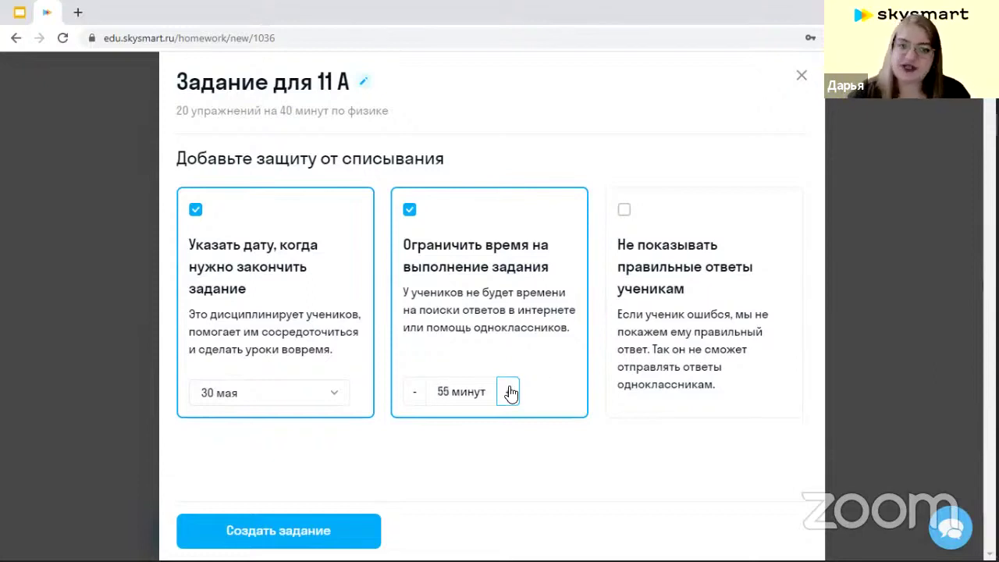
click(508, 392)
click(508, 391)
click(507, 392)
click(508, 392)
click(508, 392)
click(508, 391)
click(508, 392)
click(507, 392)
click(508, 391)
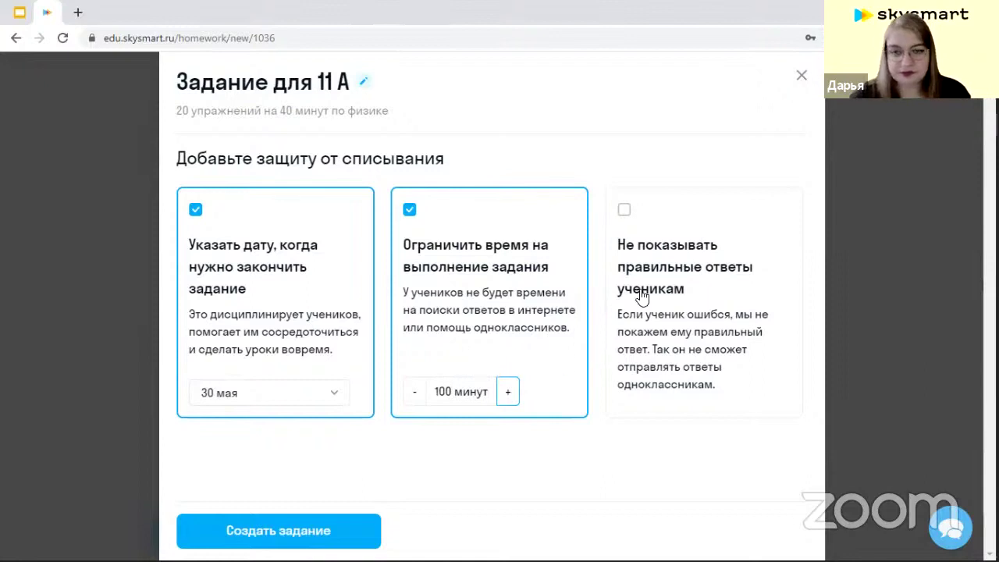
Step: Hide the correct answers from students and create the assignment
click(635, 227)
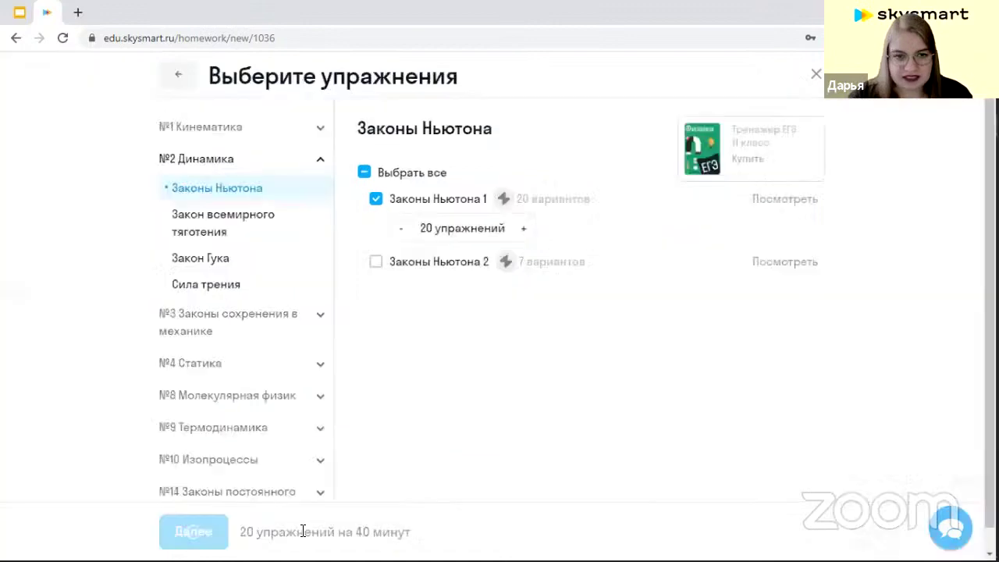
click(303, 535)
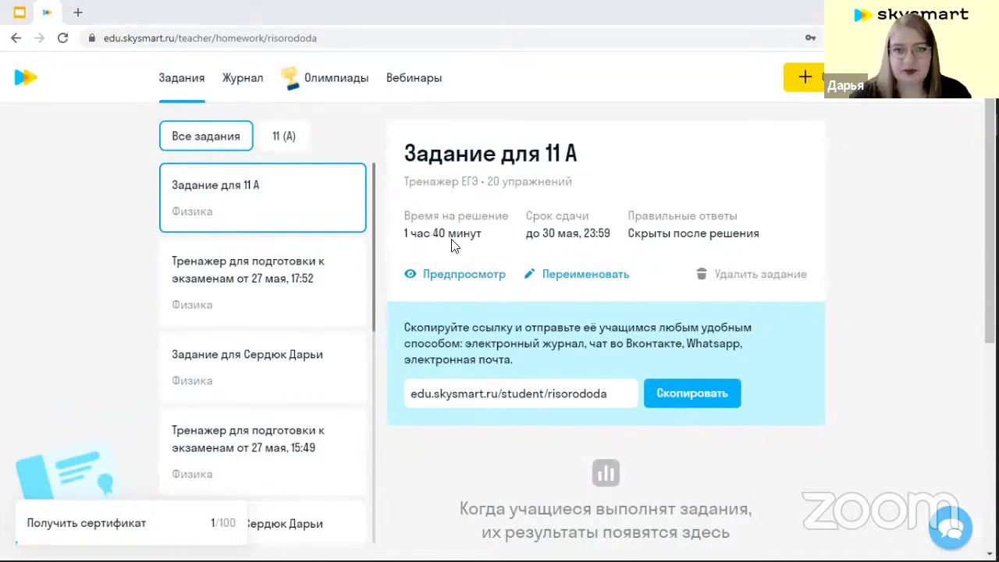
Step: Rename the created assignment as «Задание для 11 Б» and save the new title
click(566, 278)
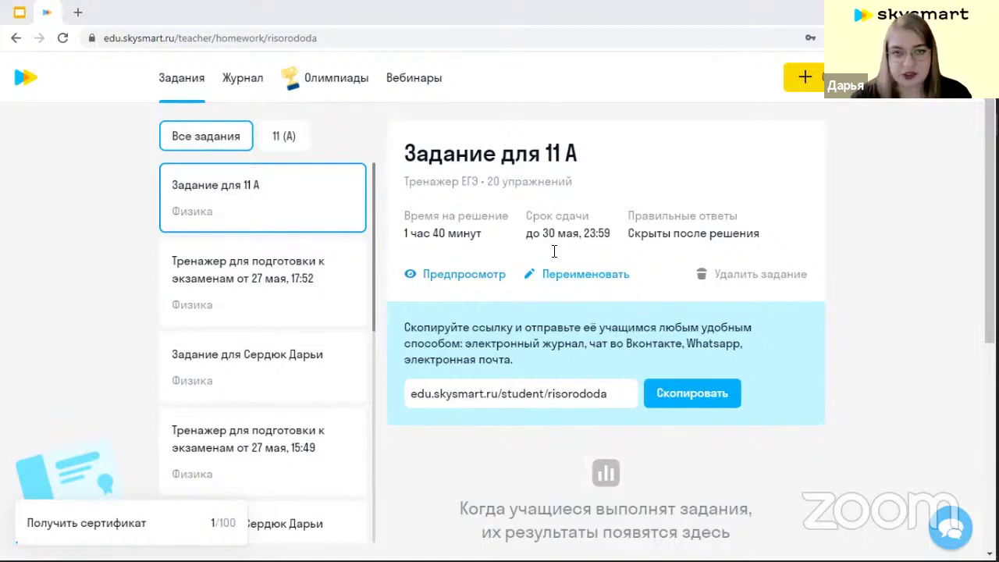
text(Б)
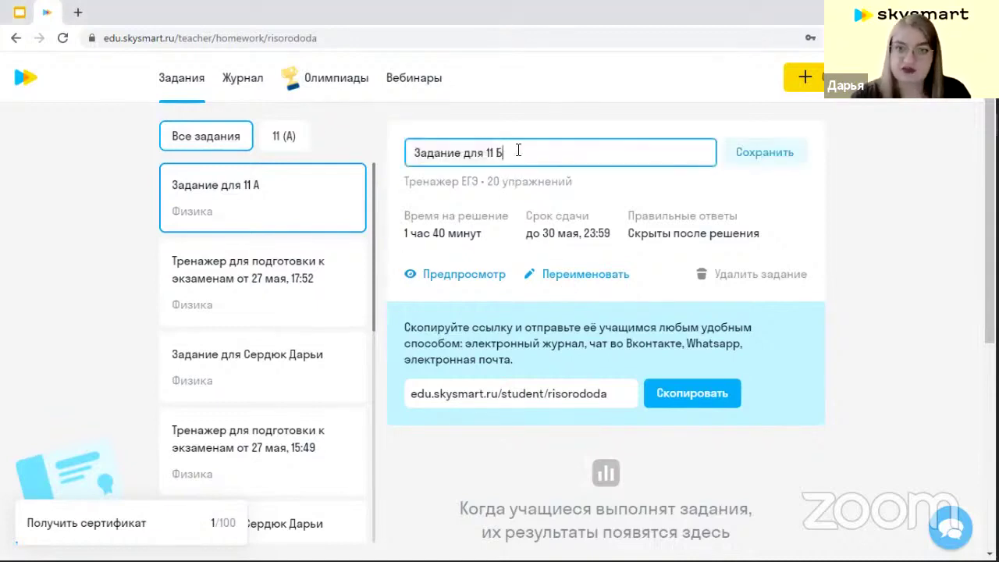
click(759, 152)
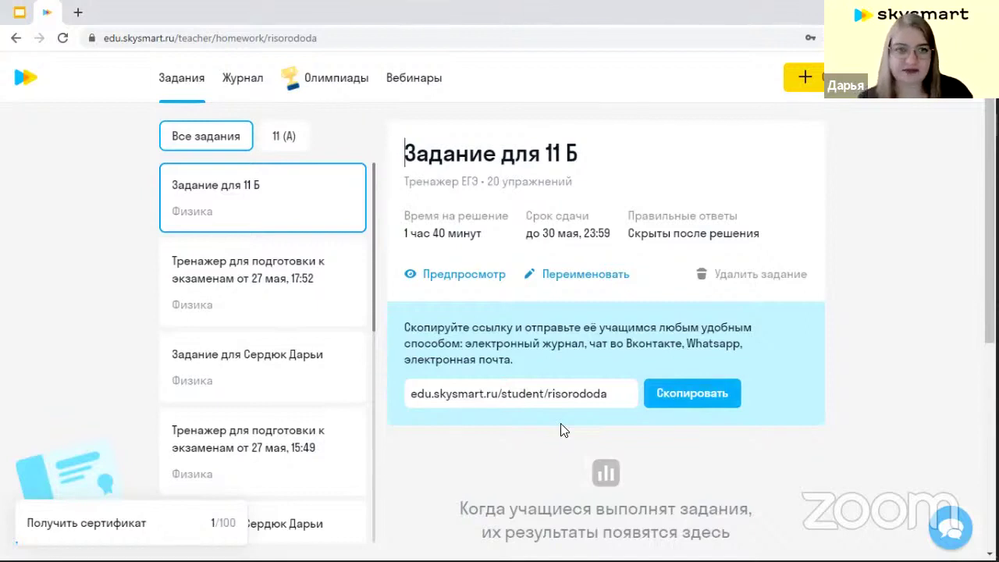
Step: Filter the assignments by class 11 (А) and examine the student's detailed answers in the Russian-language assignment «Задание для 11 А»
click(284, 135)
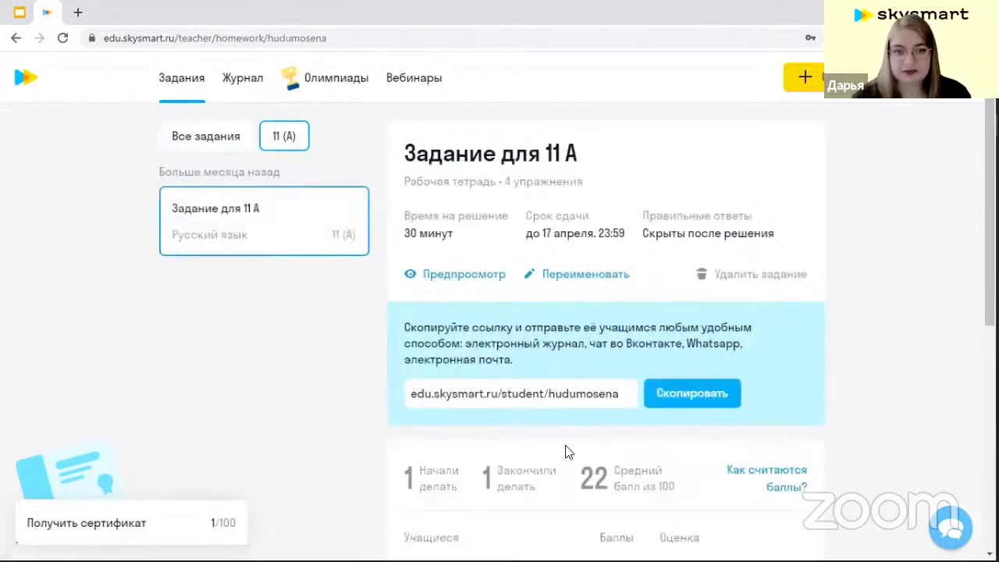
scroll(564, 451, down, 3)
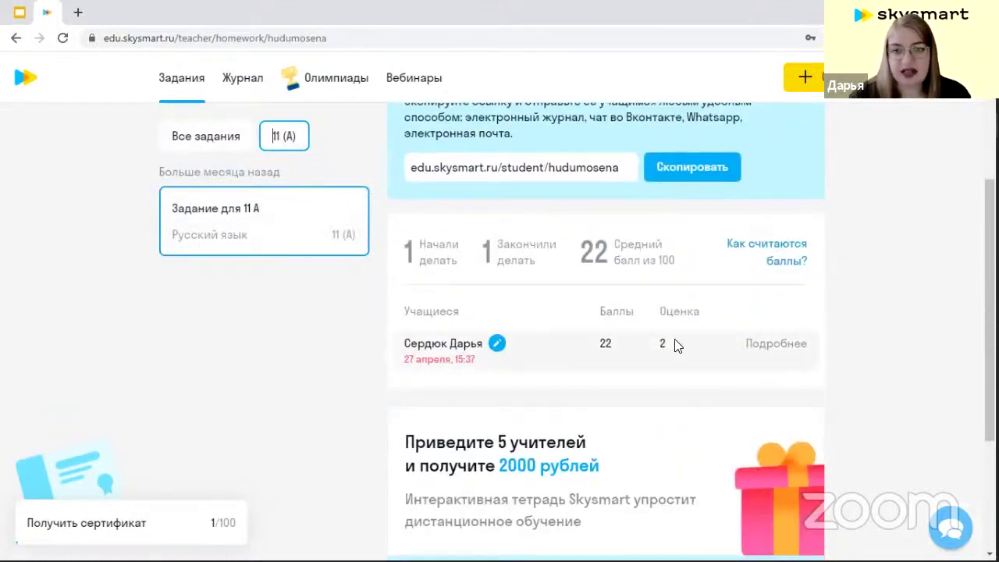
click(780, 346)
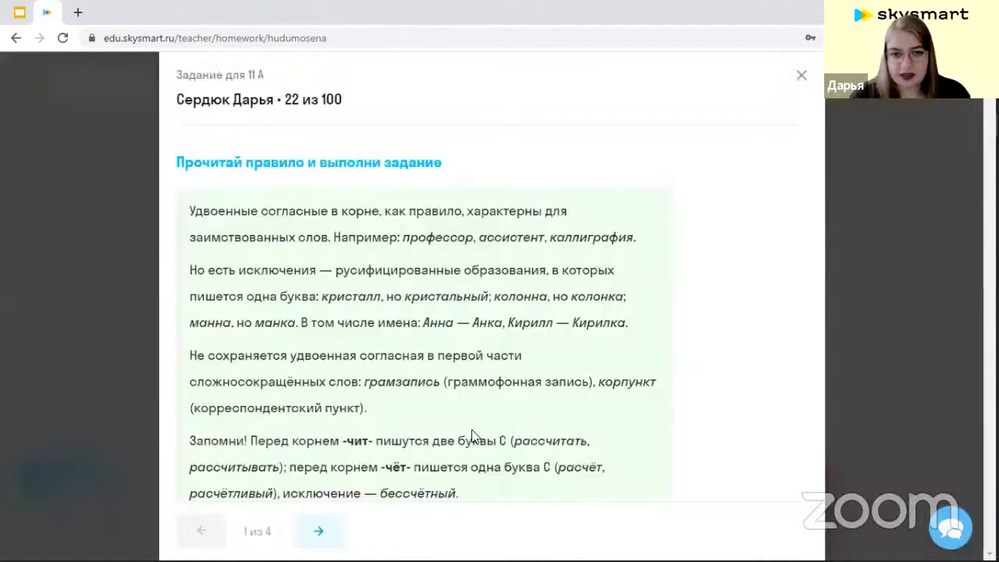
scroll(439, 517, down, 10)
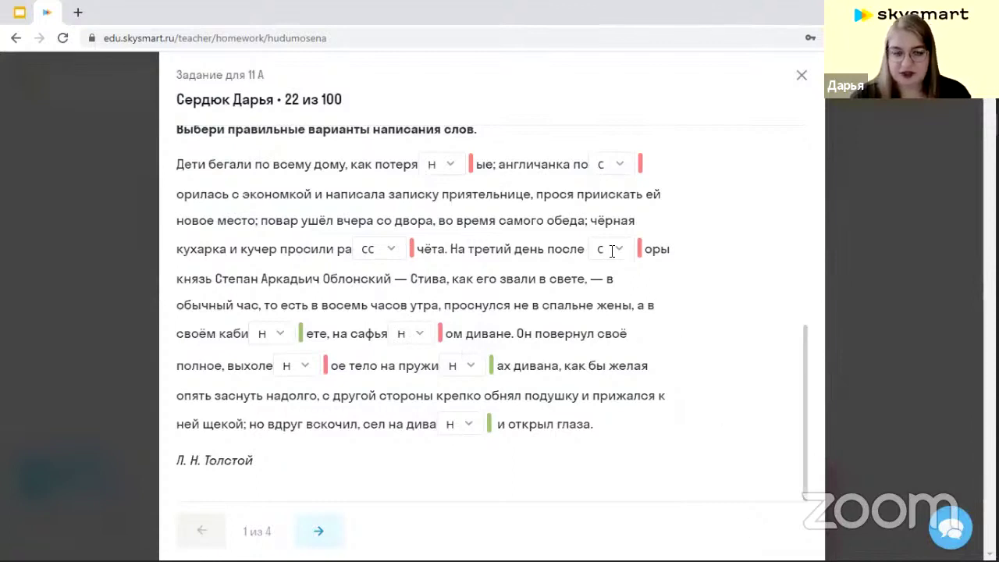
mouse_move(613, 251)
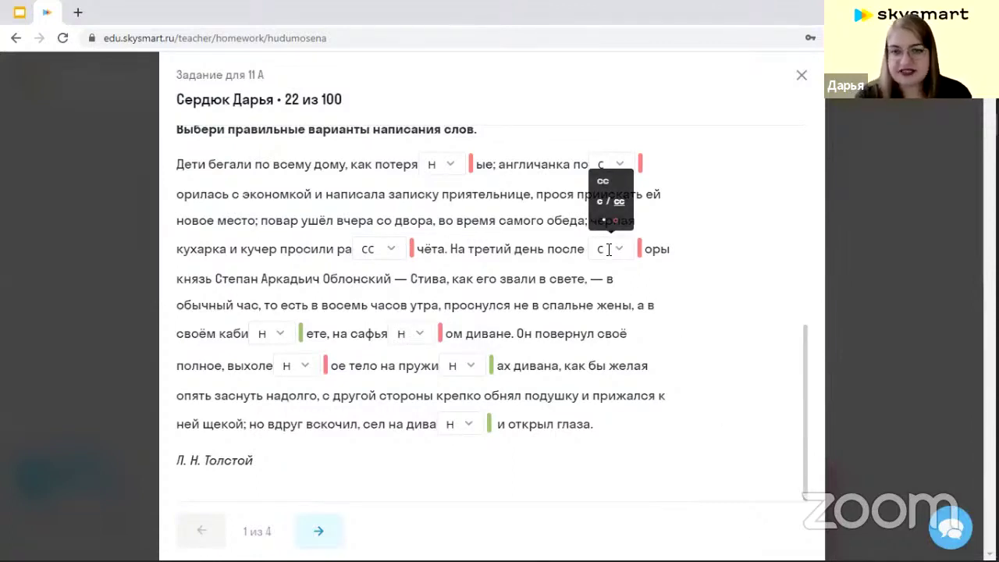
click(801, 75)
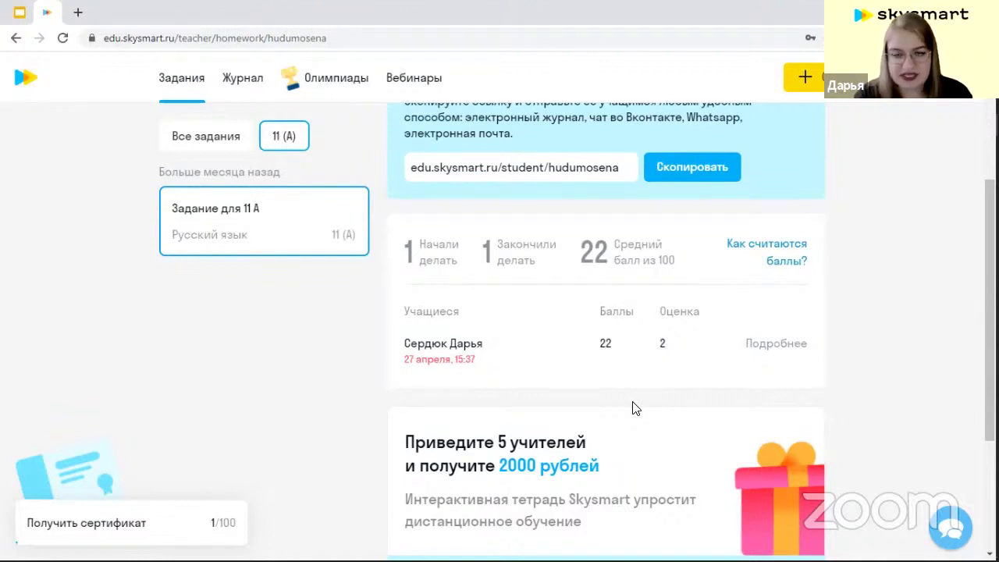
mouse_move(497, 359)
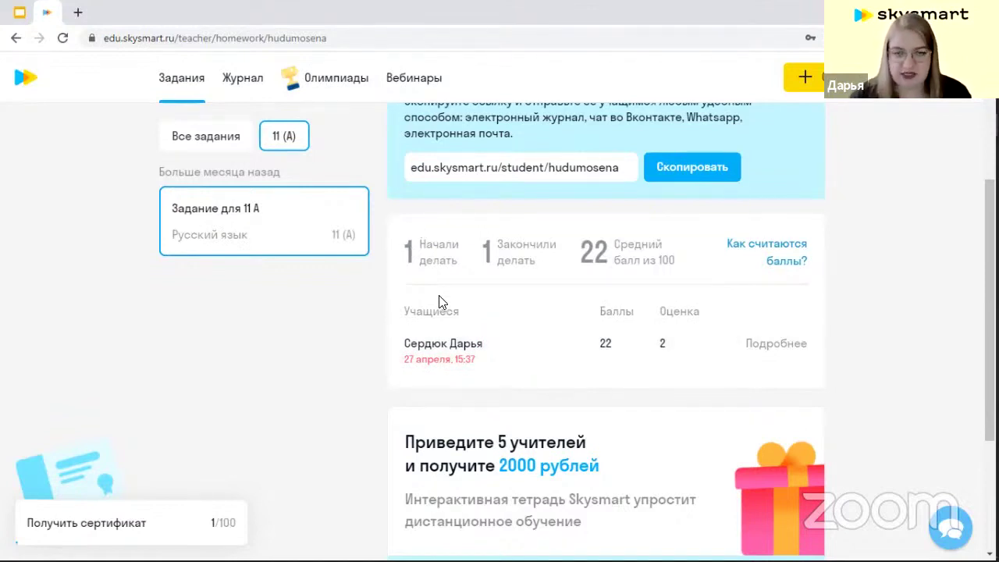
Step: Open the olympiads section and look through the available olympiads, including «Современные профессии» and «Марафон Победы»
scroll(438, 302, up, 3)
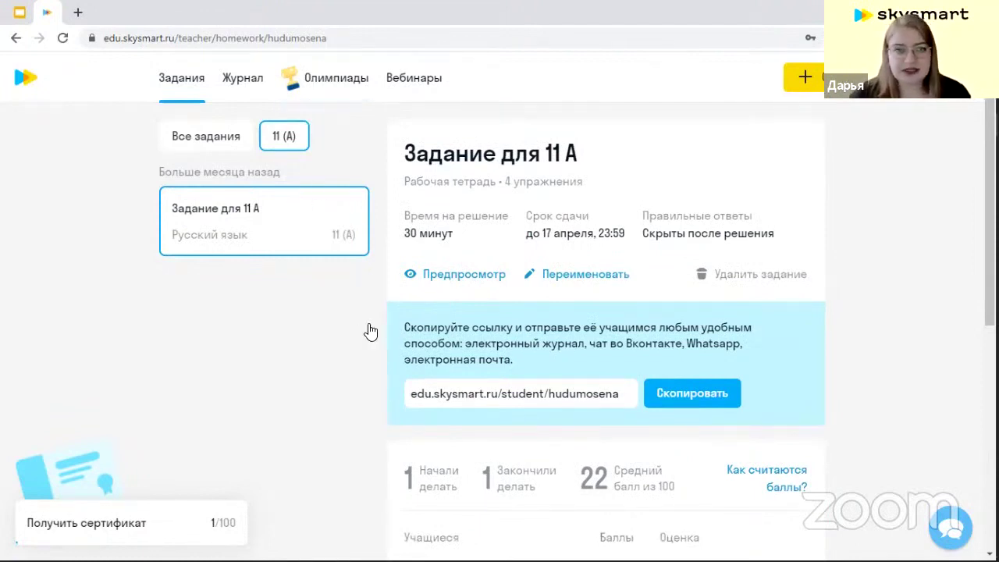
click(414, 83)
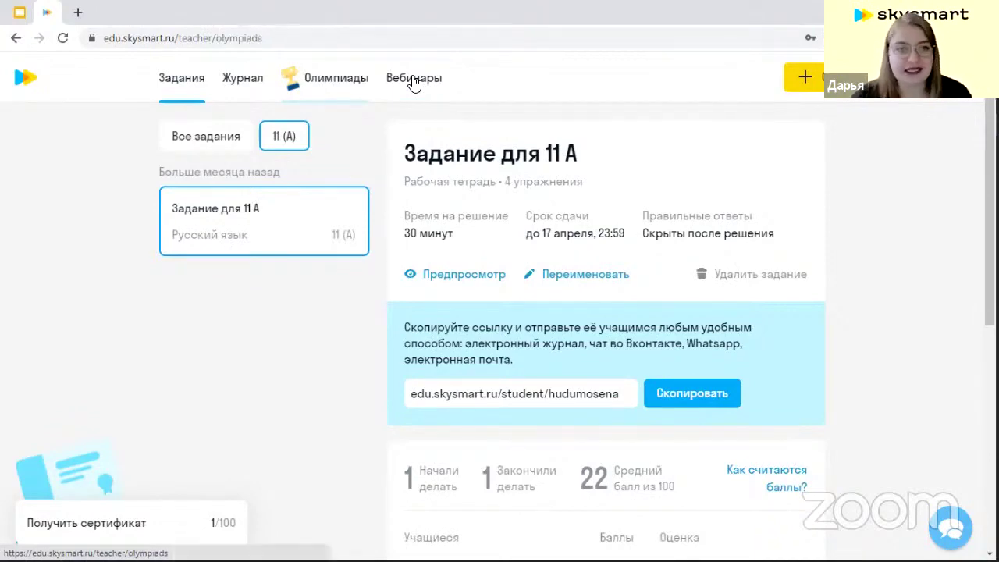
scroll(443, 529, down, 5)
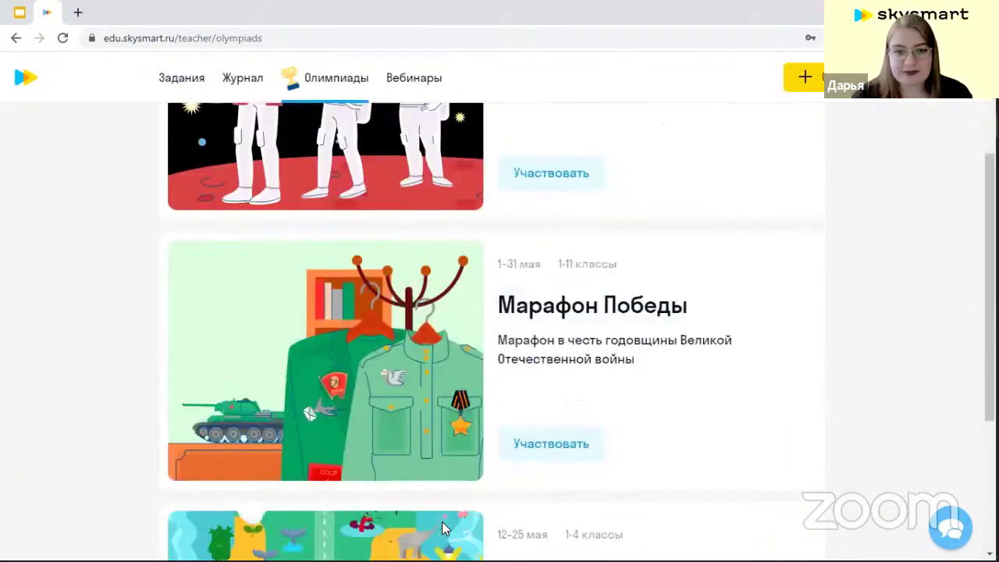
scroll(443, 529, up, 2)
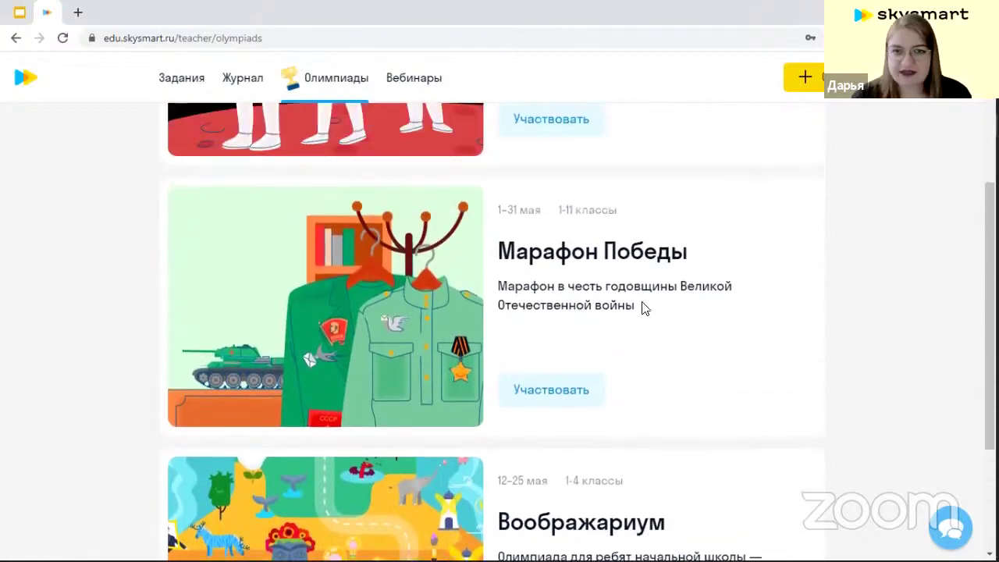
scroll(621, 302, up, 2)
scroll(621, 302, up, 1)
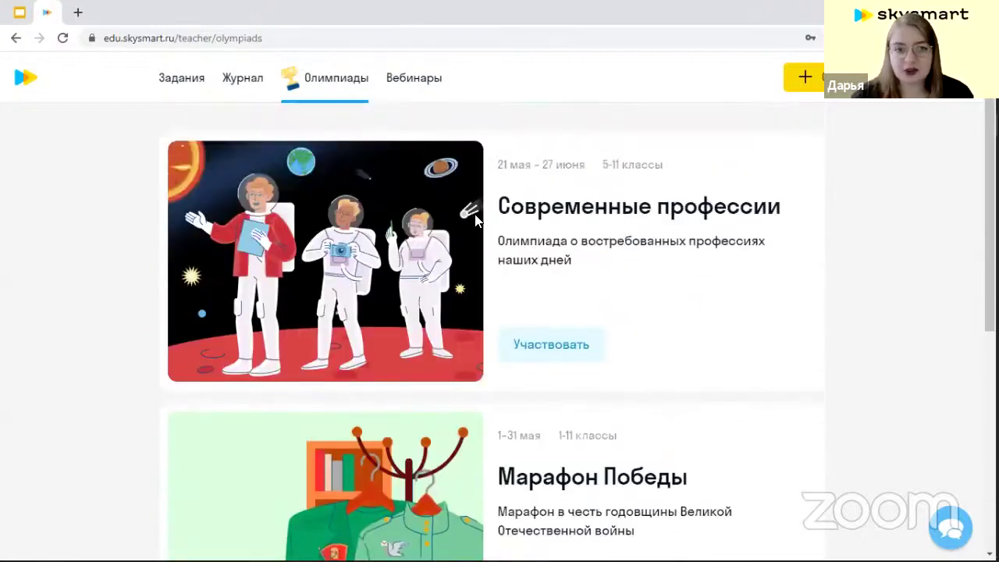
Step: Open the «Современные профессии» olympiad for grades 5–11 and read its description and participation link section
click(543, 351)
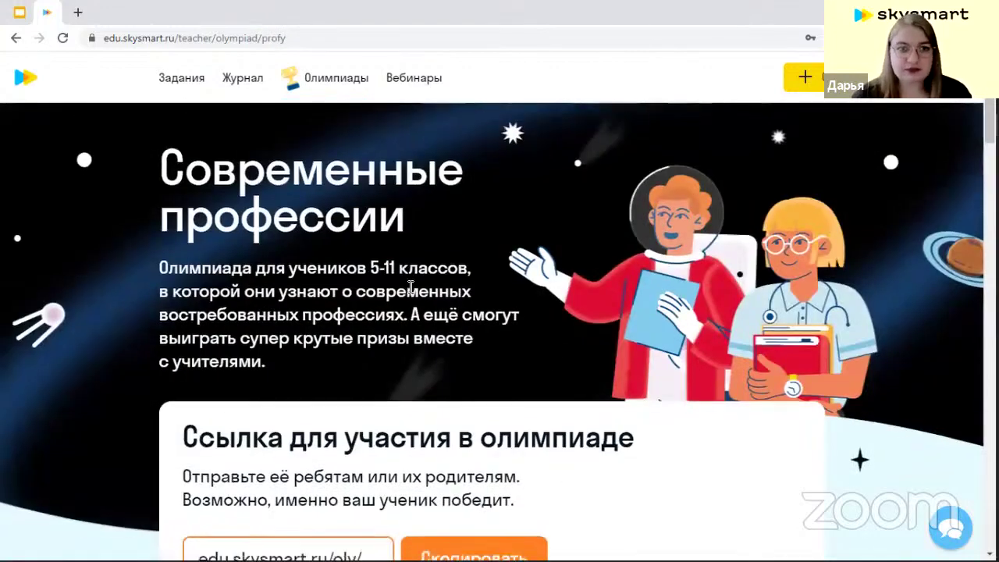
scroll(543, 359, down, 2)
scroll(326, 234, up, 2)
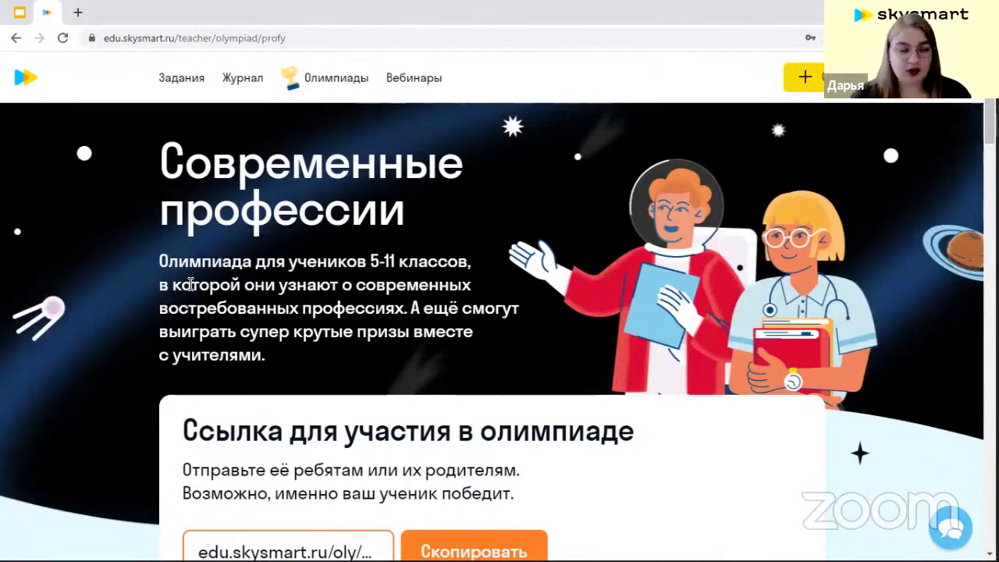
scroll(415, 334, down, 1)
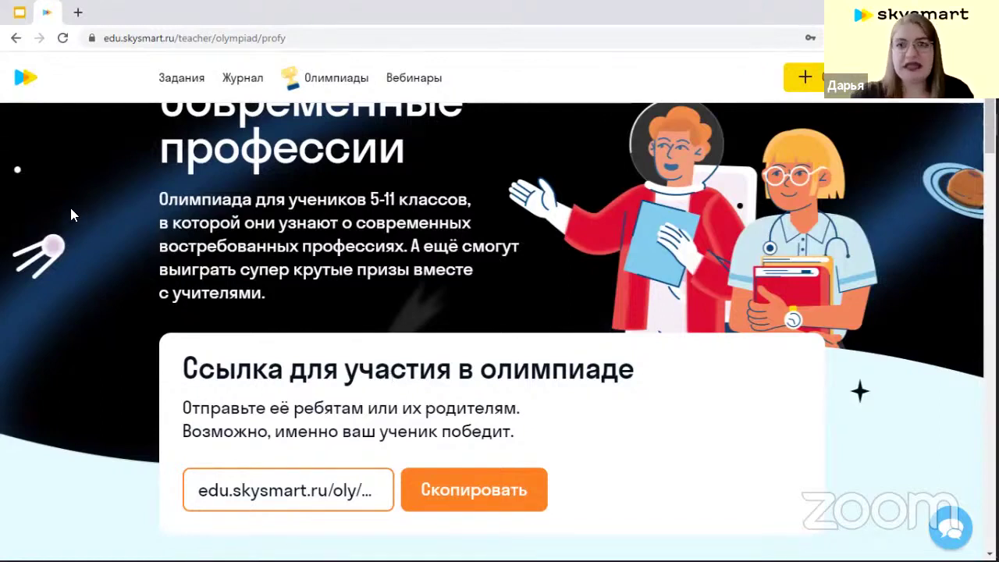
Step: Examine what students learn at the «Современные профессии» olympiad and the instructions for sending them the participation link
scroll(410, 409, down, 5)
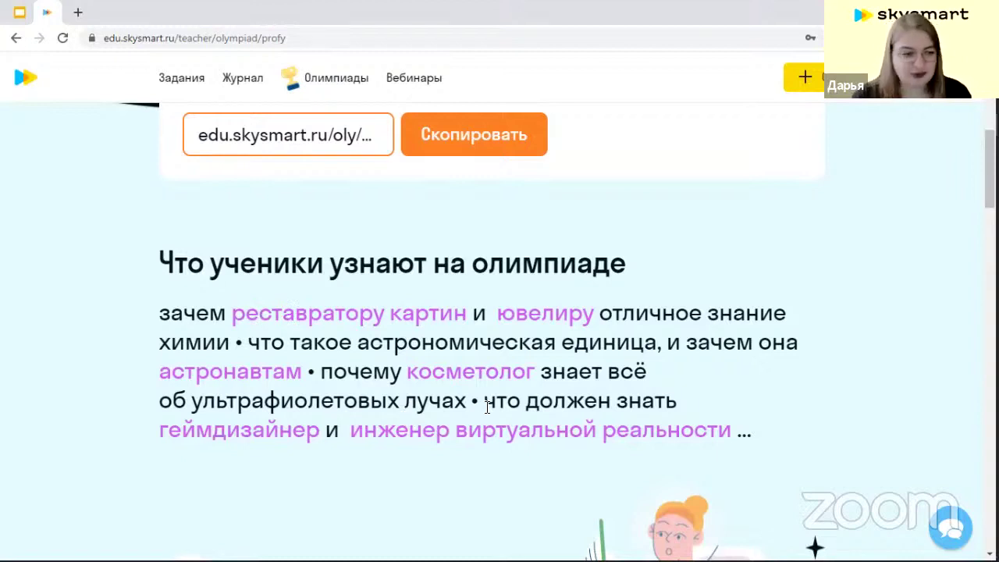
scroll(487, 406, down, 1)
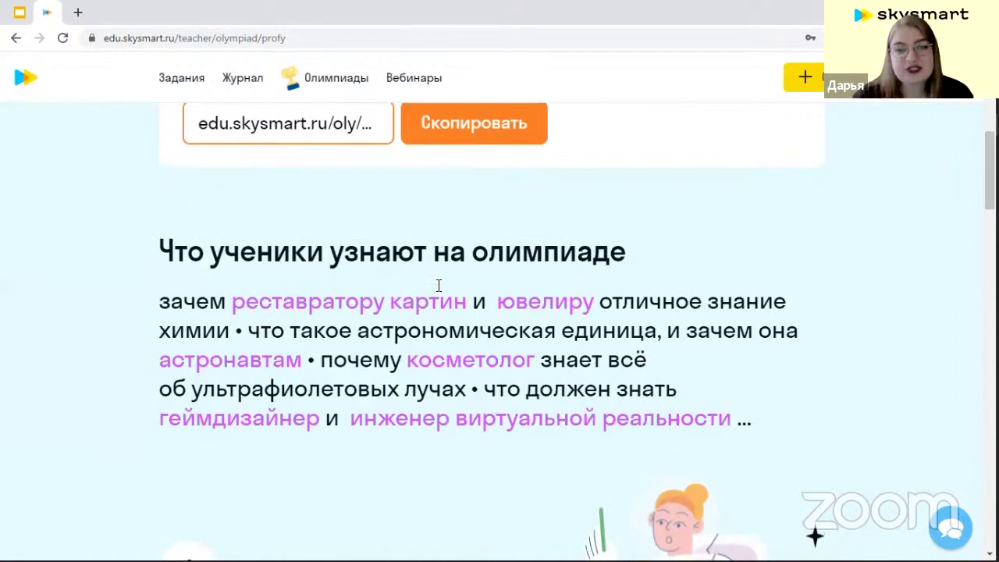
scroll(438, 286, down, 3)
scroll(439, 285, up, 3)
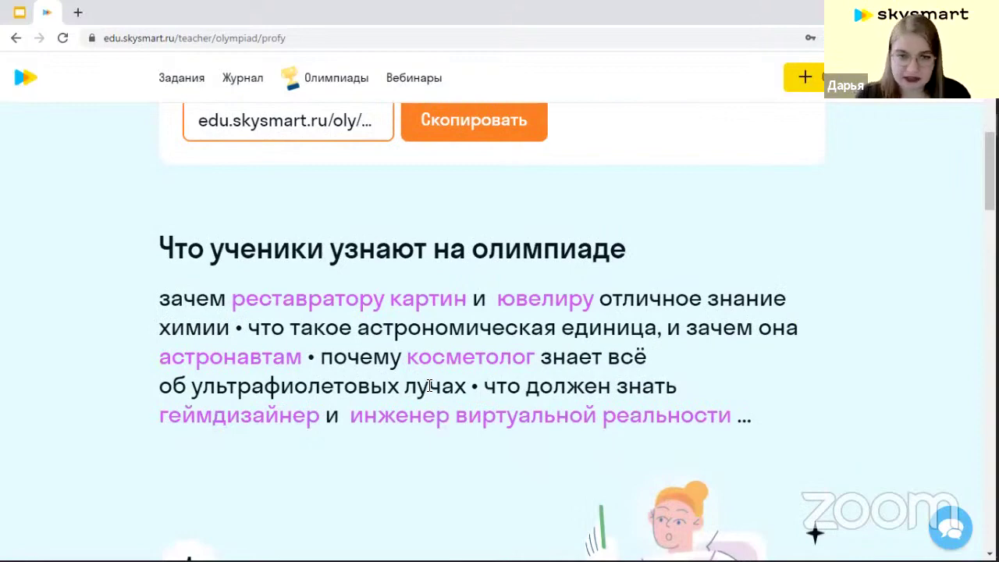
scroll(429, 385, down, 4)
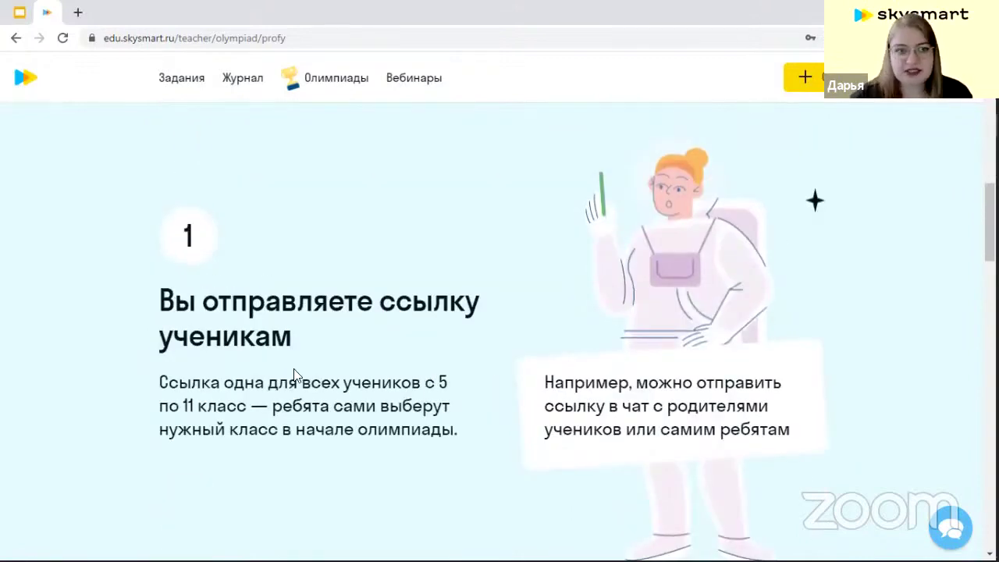
scroll(289, 375, up, 4)
scroll(492, 324, up, 2)
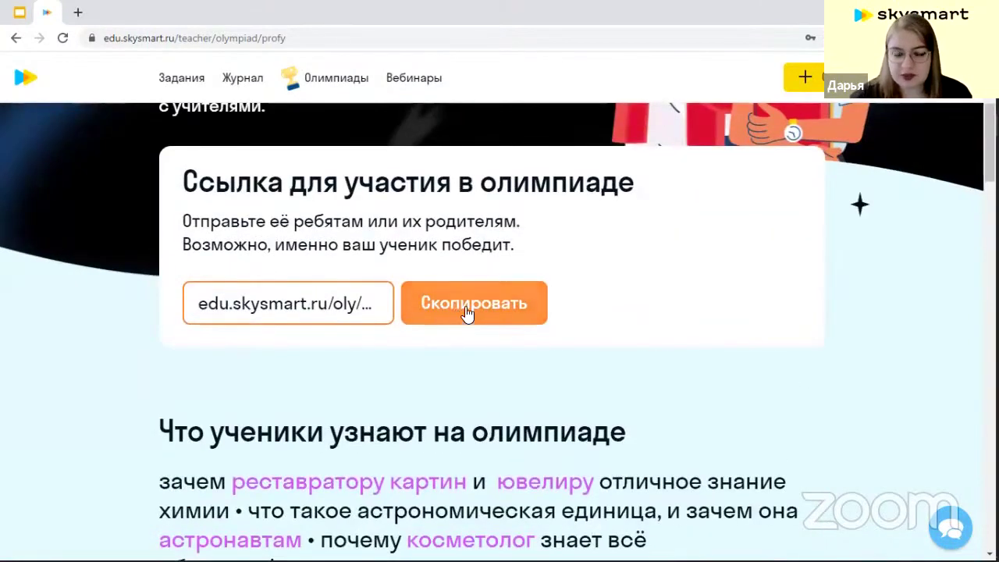
scroll(442, 457, down, 3)
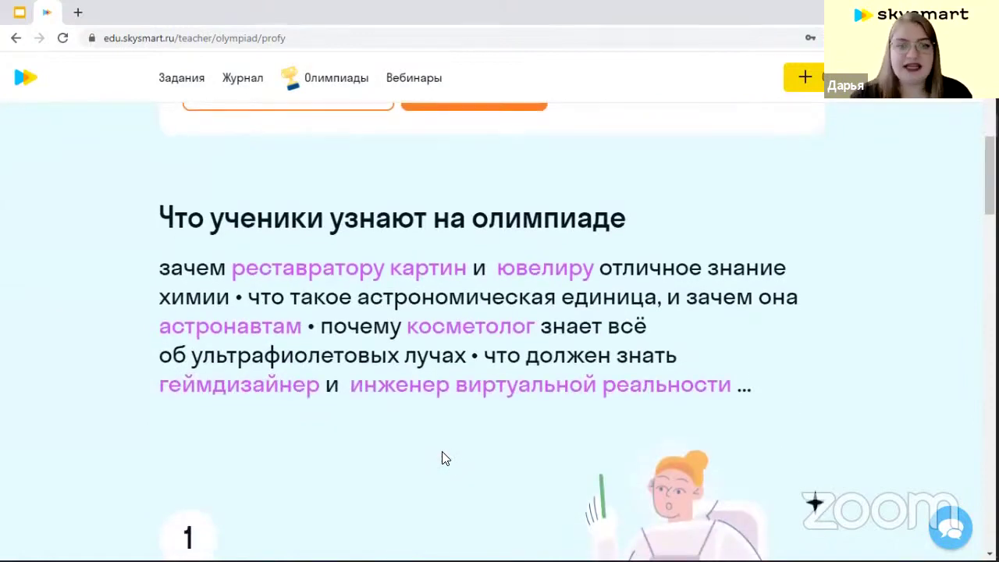
scroll(442, 458, down, 5)
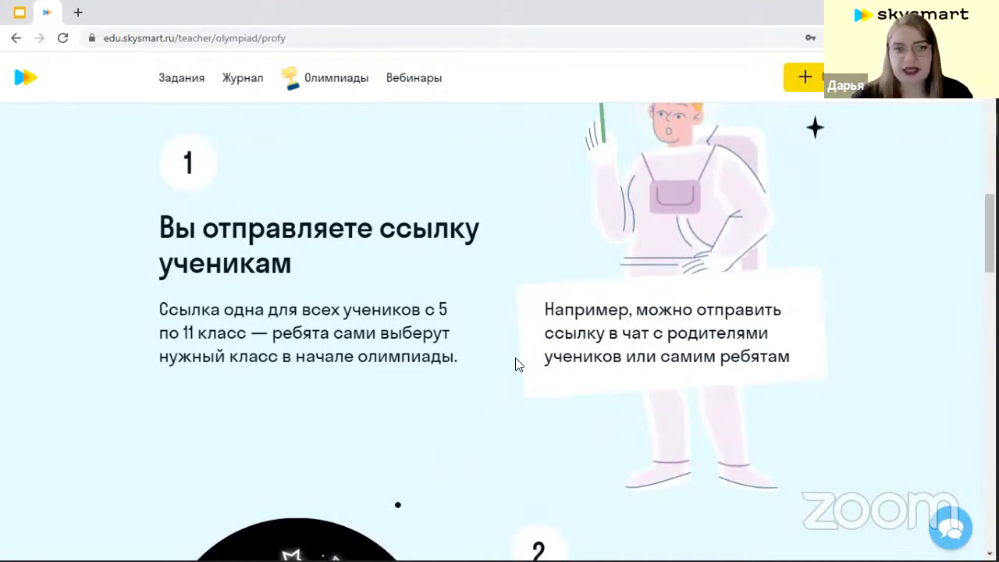
scroll(437, 303, down, 5)
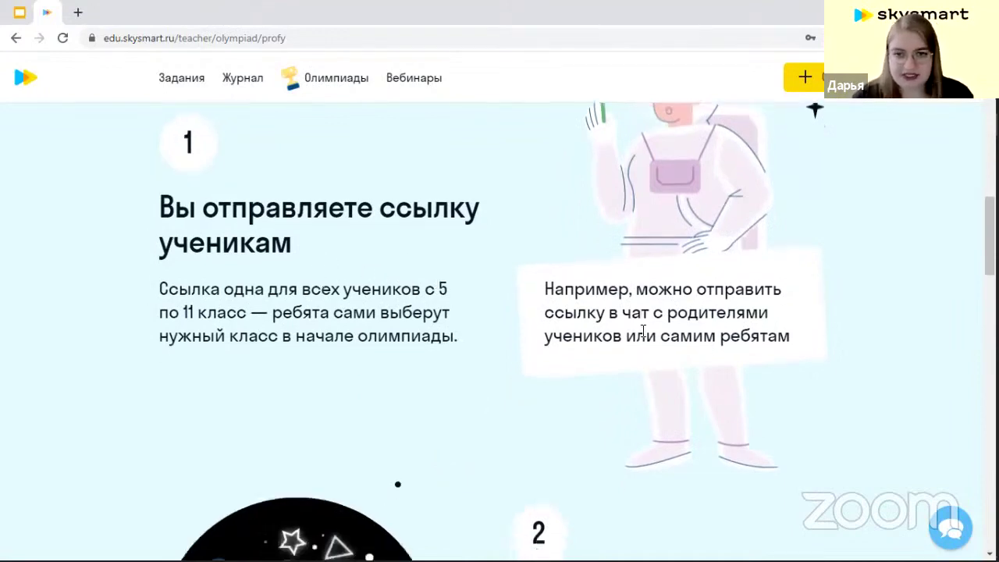